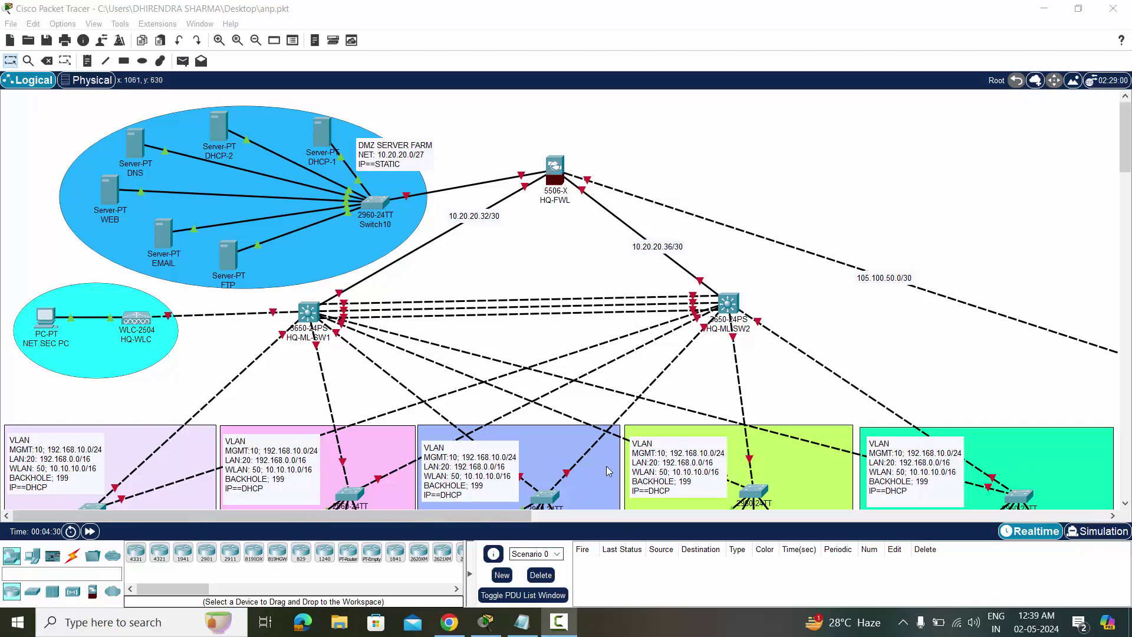
# Review the list of configuration steps in the CONFIGURATION notes.
pyautogui.scroll(-3, 228, 418)
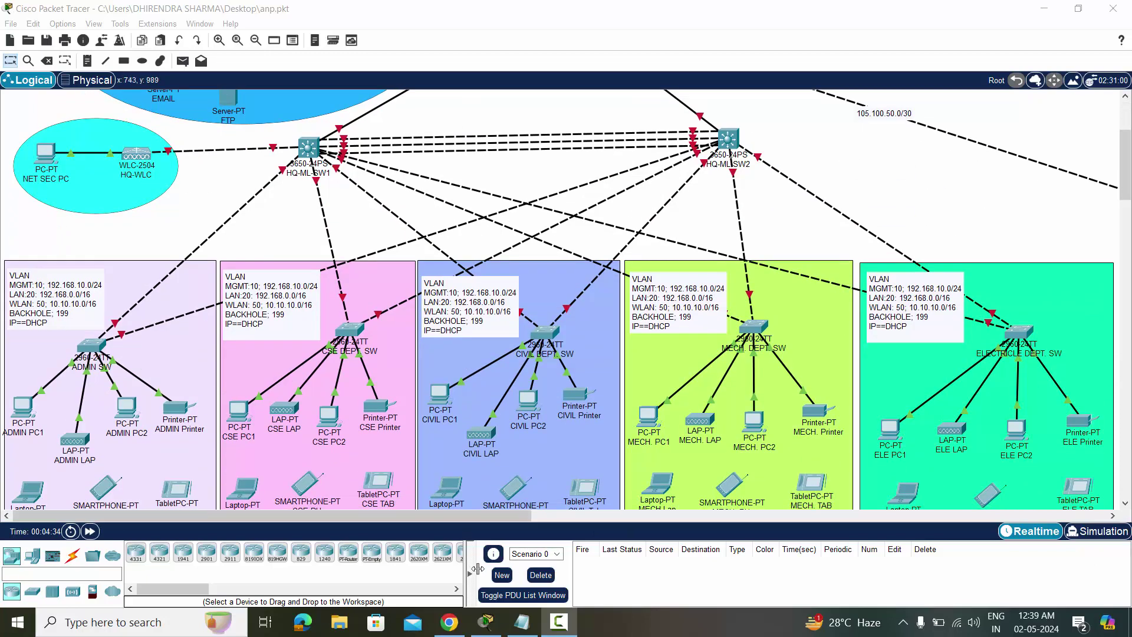
pyautogui.click(519, 624)
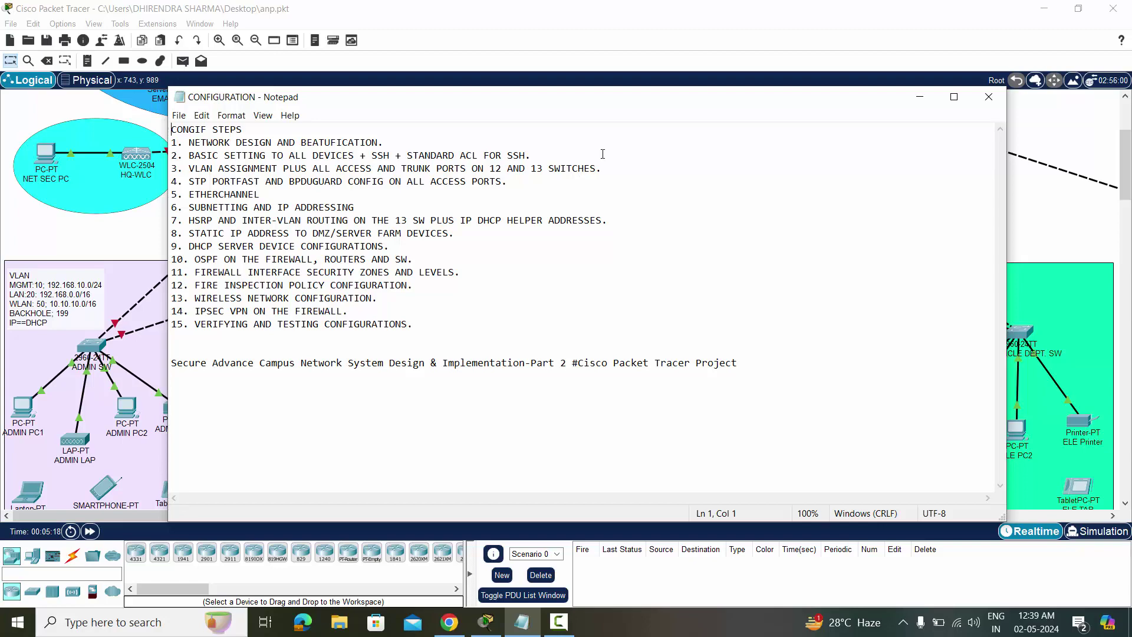
pyautogui.click(920, 96)
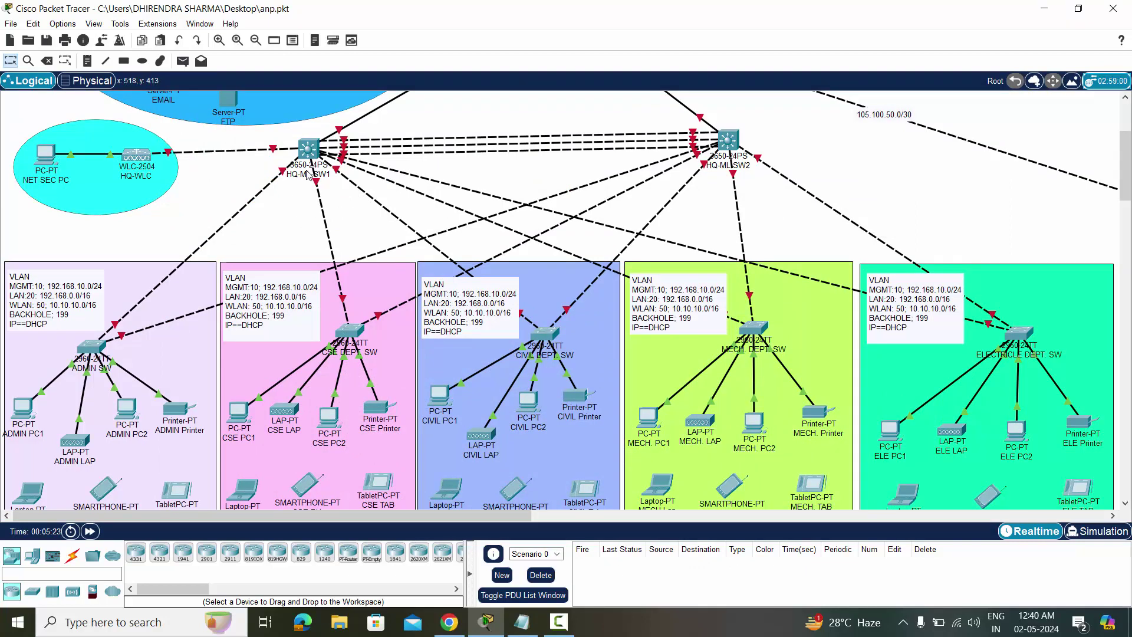
# Open the command line of the HQ-ML-SW1 switch and answer n to the initial configuration dialog to reach the Switch prompt.
pyautogui.moveTo(319, 176)
pyautogui.click(312, 152)
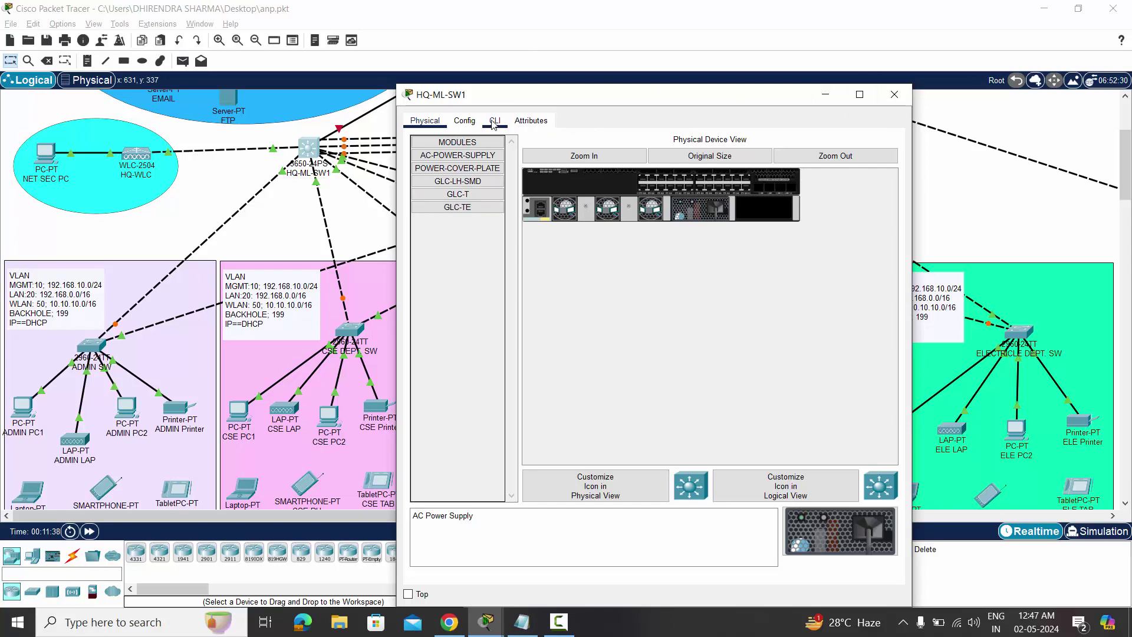
pyautogui.click(494, 121)
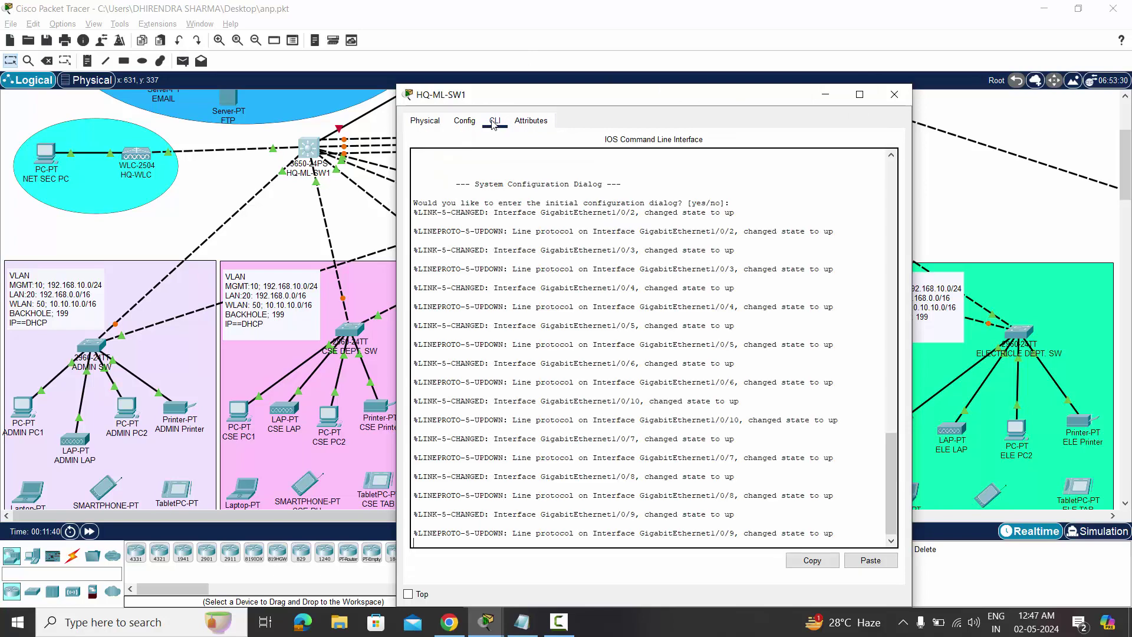
pyautogui.press('Return')
pyautogui.press('Return')
pyautogui.press('Return')
pyautogui.press('Return')
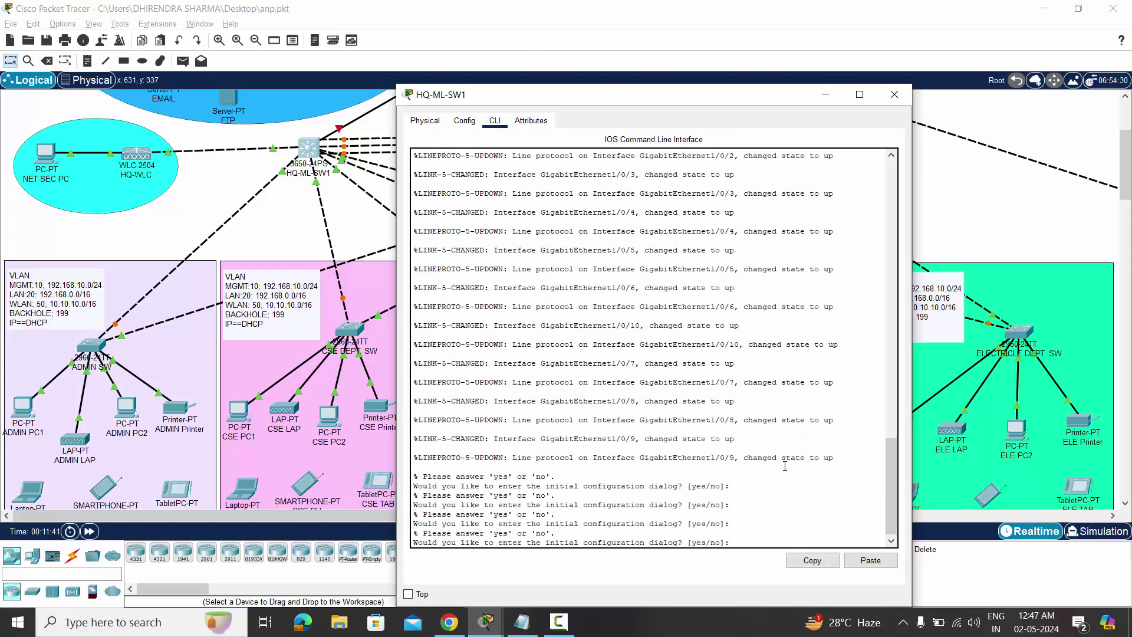
pyautogui.press('Return')
pyautogui.press('Return')
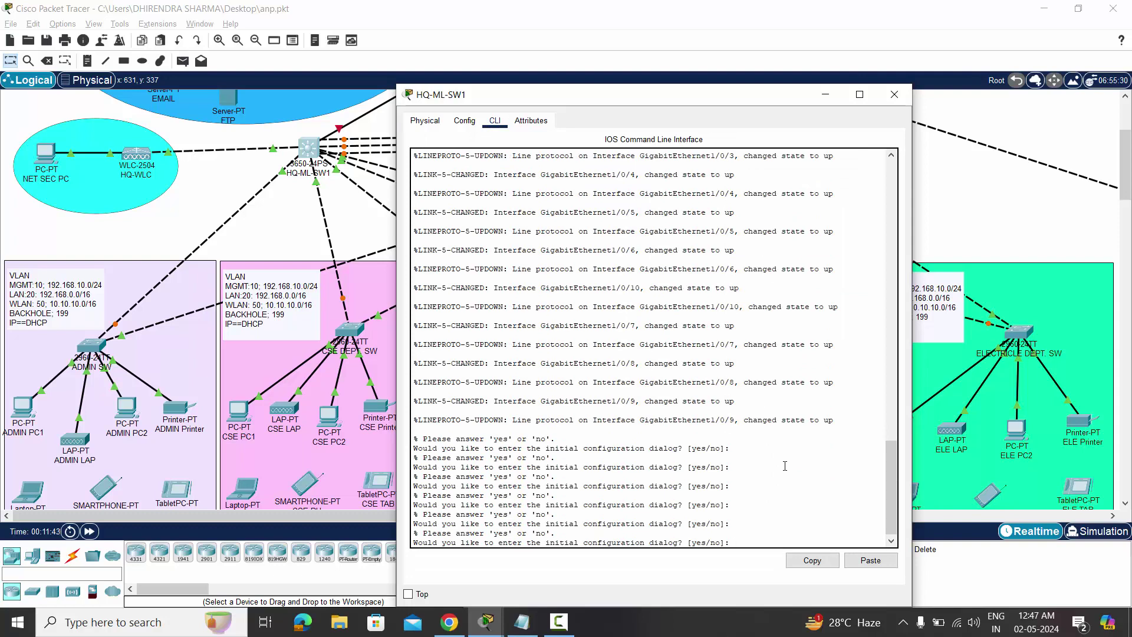
pyautogui.write('n')
pyautogui.press('Return')
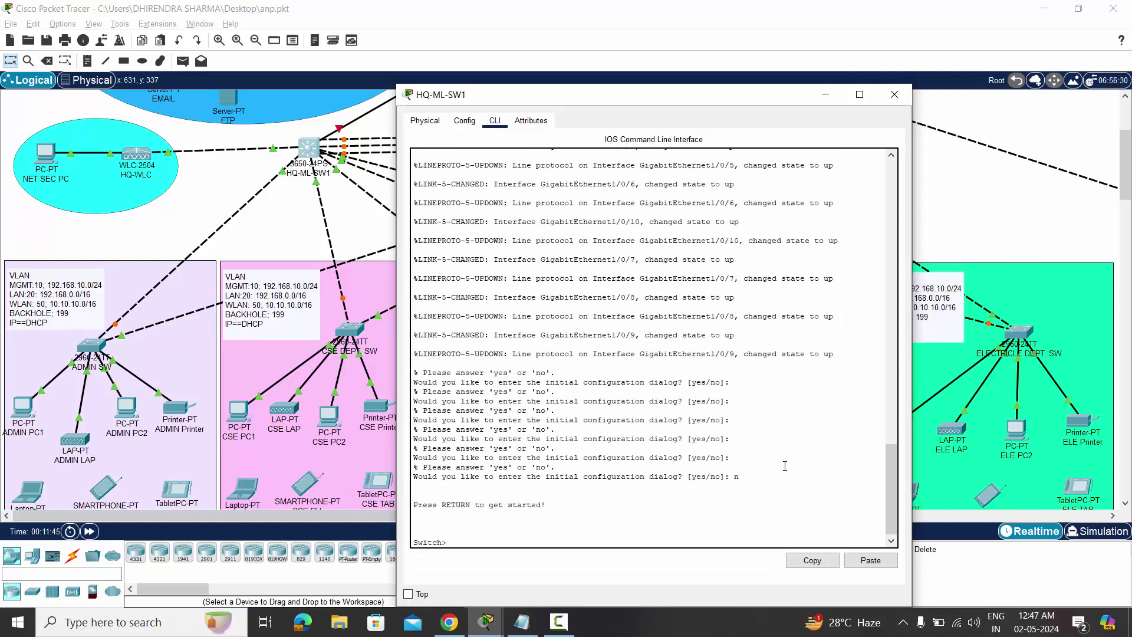
pyautogui.press('Return')
pyautogui.press('Return')
pyautogui.press('Return')
pyautogui.press('Return')
pyautogui.press('Return')
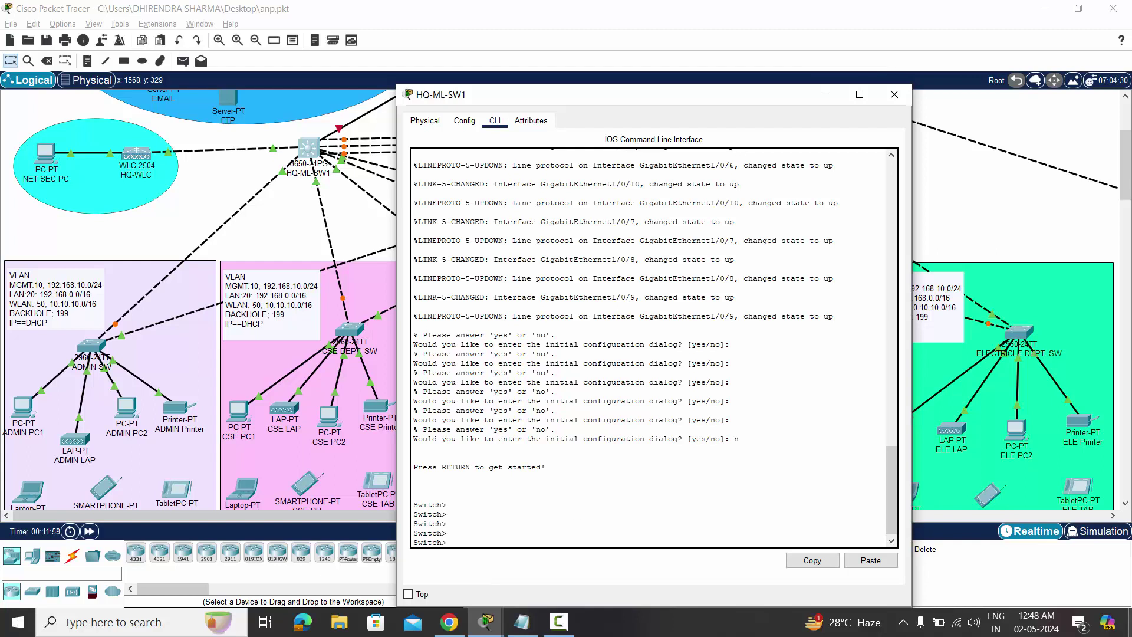
# Open the New Text Document file from the desktop and look over its basic-settings and SSH script from en to do wr.
pyautogui.click(1131, 630)
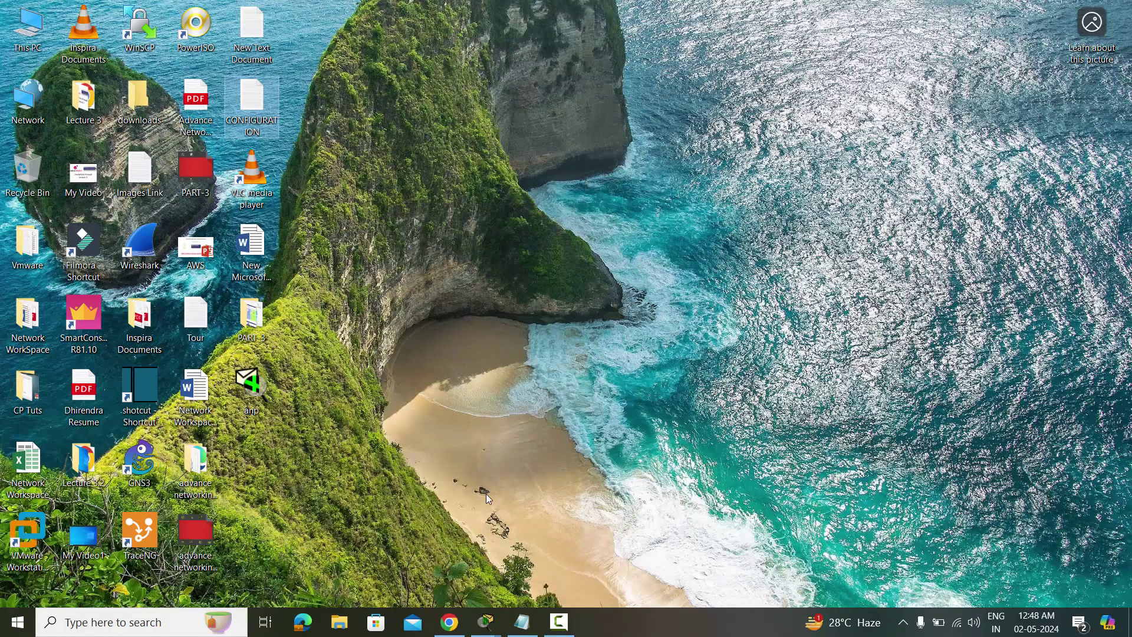
pyautogui.moveTo(529, 625)
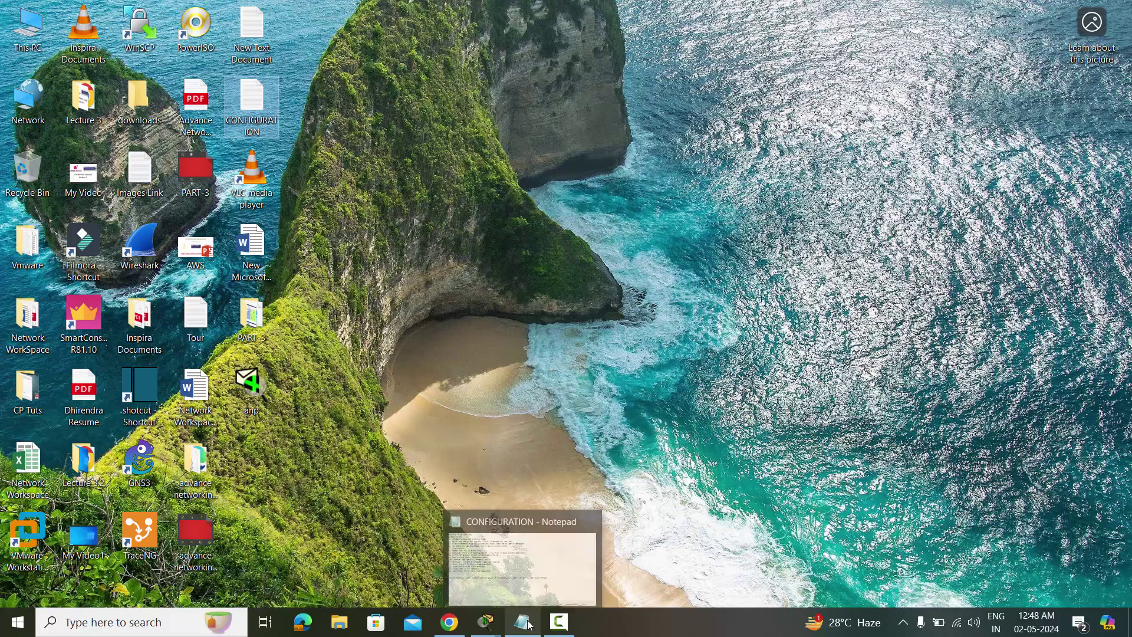
pyautogui.doubleClick(257, 112)
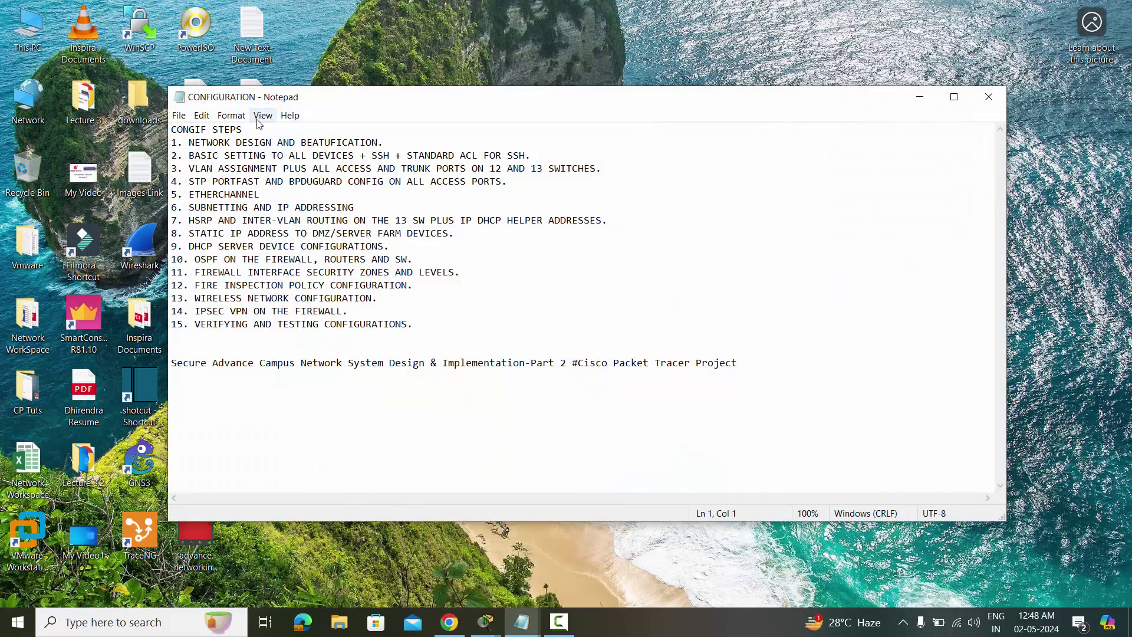
pyautogui.click(920, 98)
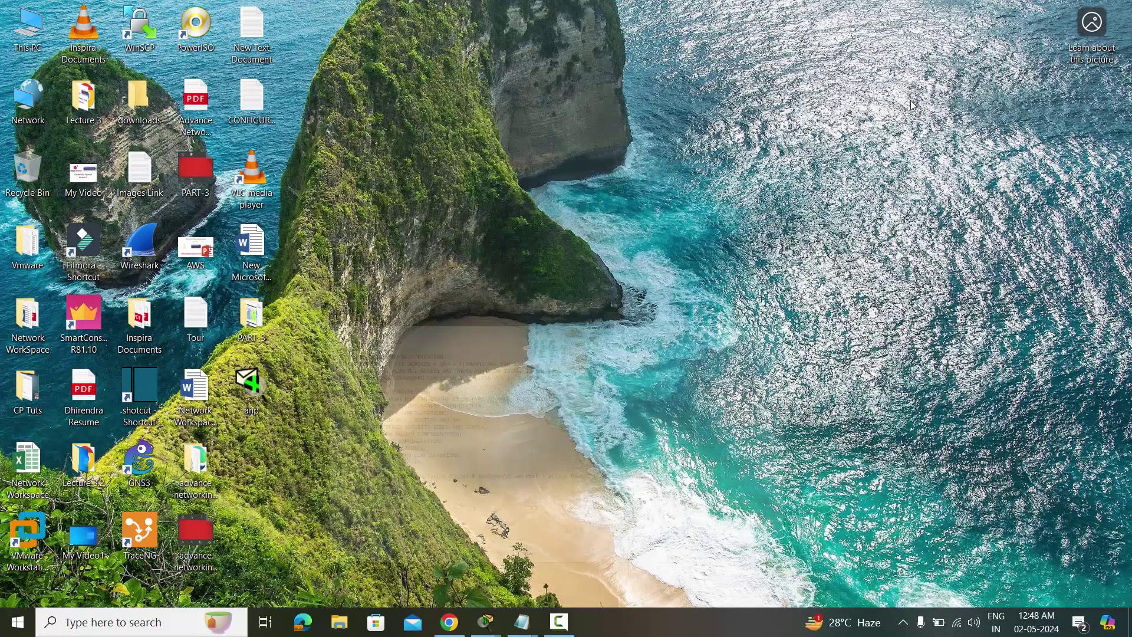
pyautogui.doubleClick(254, 29)
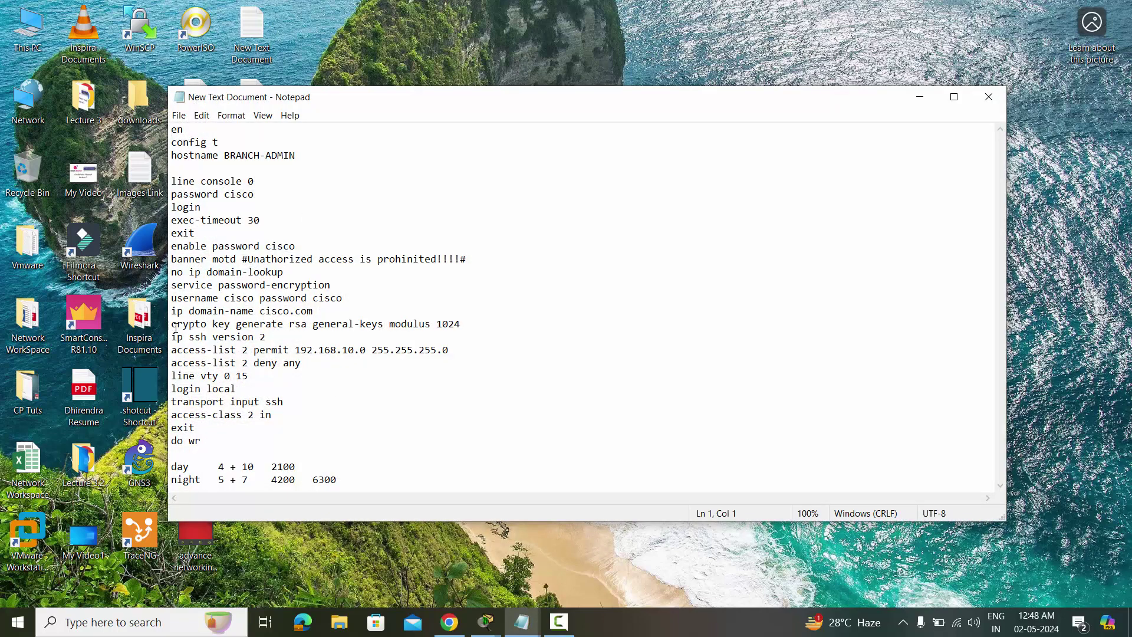
pyautogui.moveTo(172, 131); pyautogui.dragTo(295, 444)
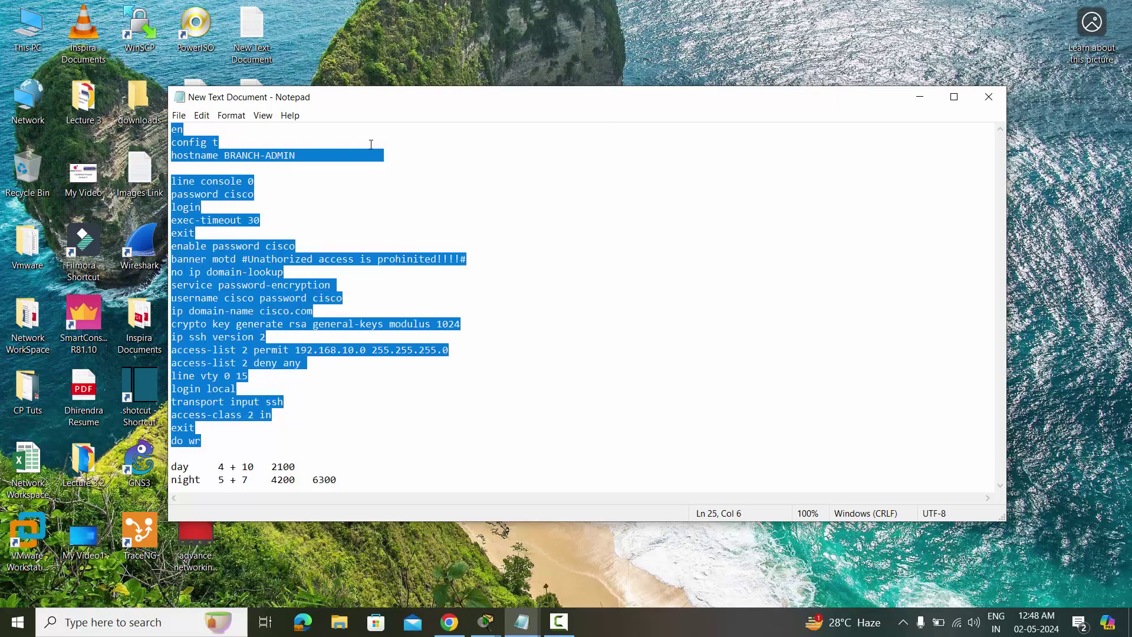
# Change the hostname in the script to HQ-ML-SW1, checking the switch's name in the Packet Tracer topology.
pyautogui.click(260, 160)
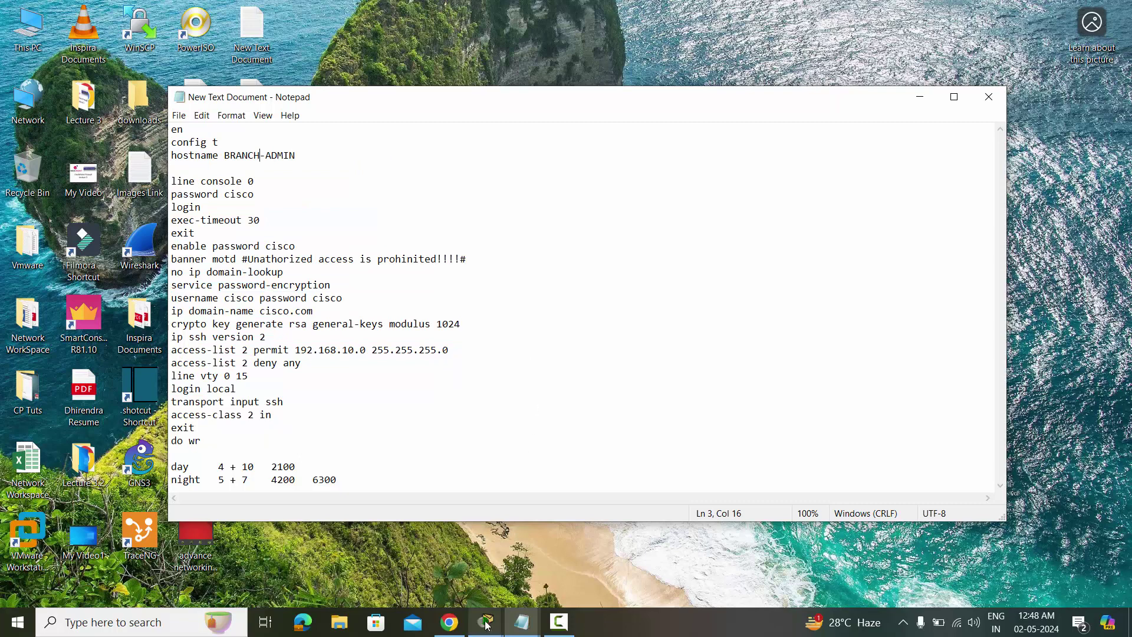
pyautogui.click(486, 622)
pyautogui.click(464, 578)
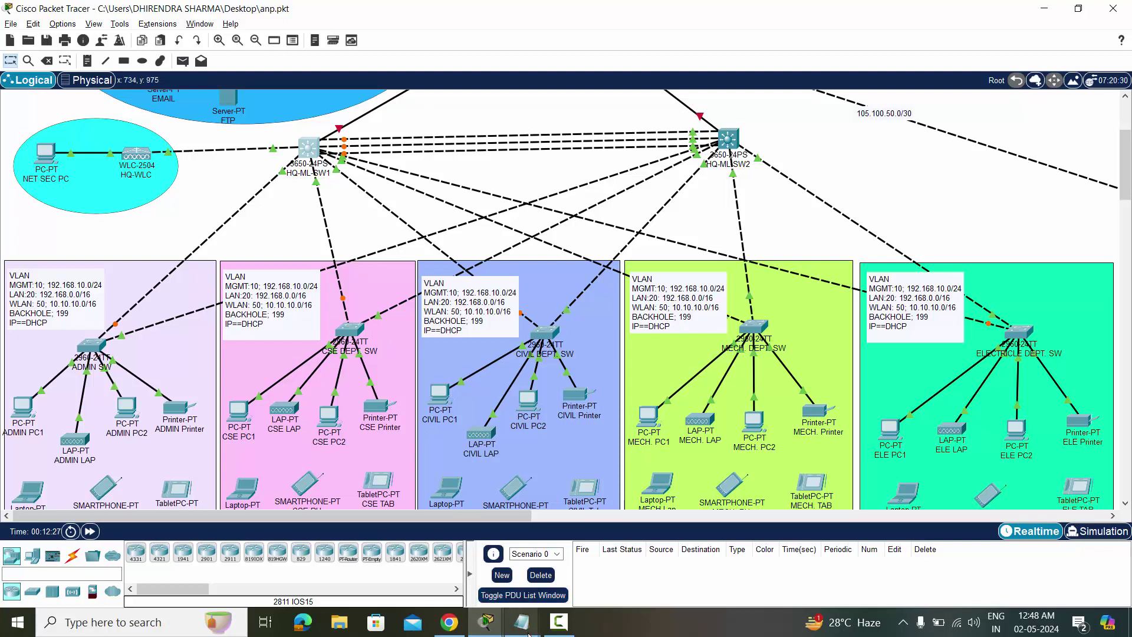
pyautogui.moveTo(522, 622)
pyautogui.click(651, 586)
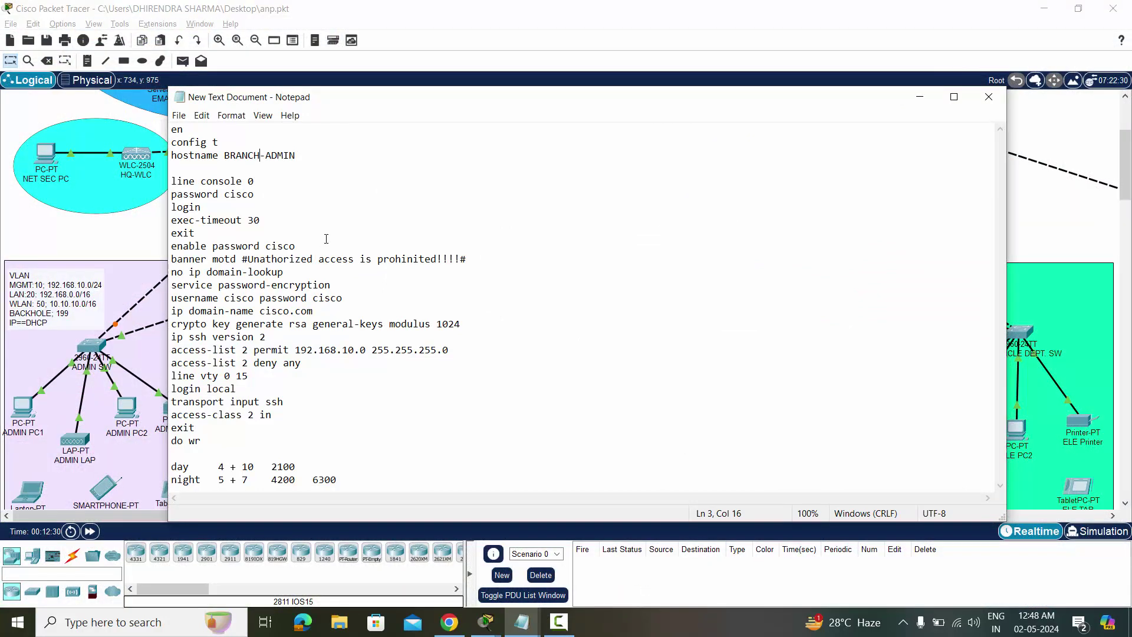
pyautogui.press('Delete')
pyautogui.press('Delete')
pyautogui.press('Delete')
pyautogui.press('Delete')
pyautogui.press('Delete')
pyautogui.press('Delete')
pyautogui.press('Delete')
pyautogui.press('Delete')
pyautogui.press('Delete')
pyautogui.press('Delete')
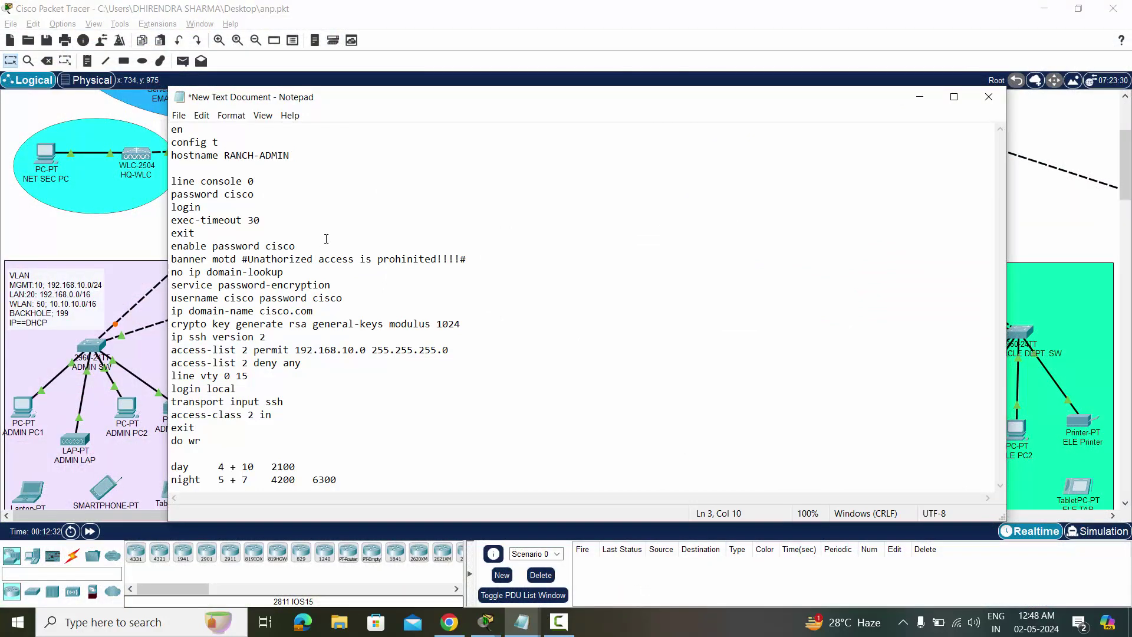
pyautogui.press('Delete')
pyautogui.press('Delete')
pyautogui.write('Q-ML')
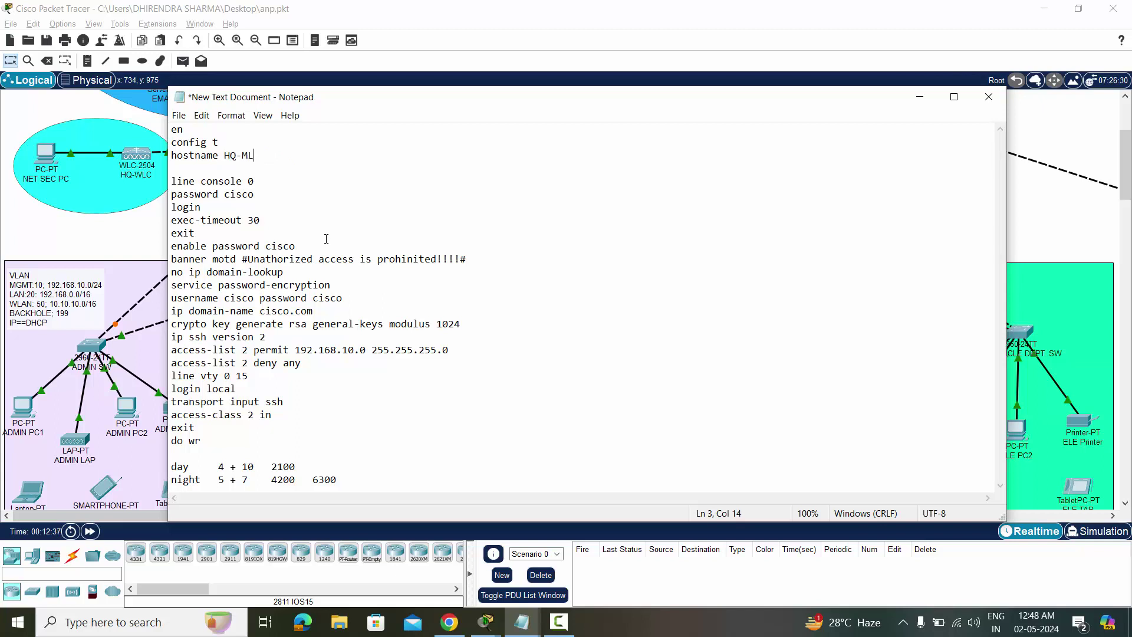
pyautogui.write('-SW1')
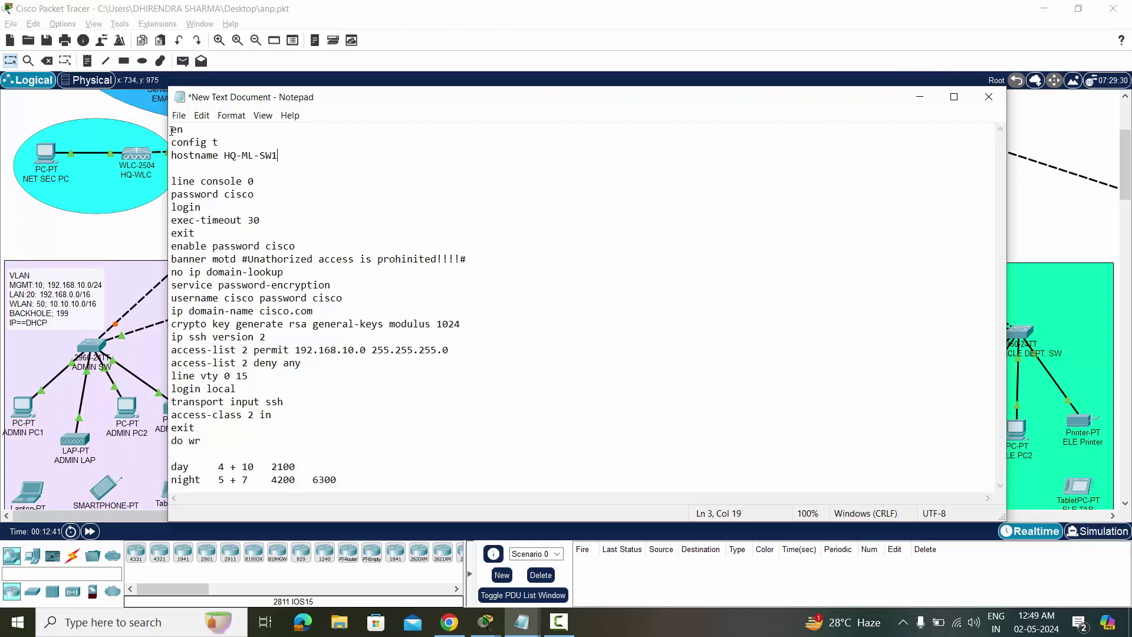
# Copy the script from en to do wr, including its console, enable and user passwords, and run it on HQ-ML-SW1 in Packet Tracer.
pyautogui.moveTo(196, 220); pyautogui.dragTo(208, 443)
pyautogui.hotkey('ctrl', 'c')
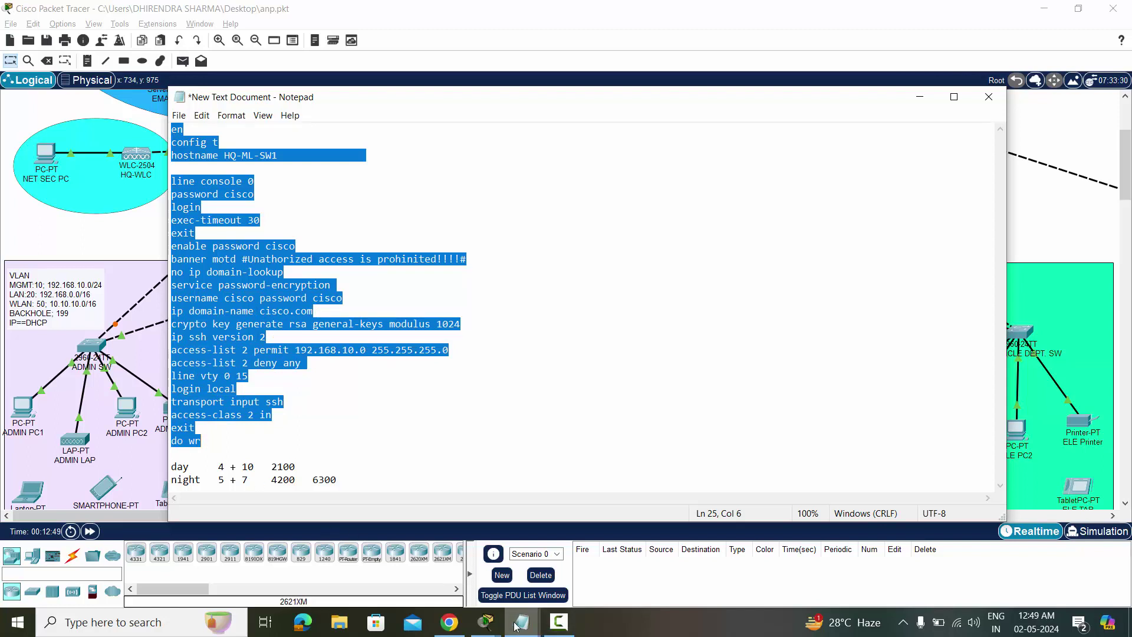
pyautogui.moveTo(489, 629)
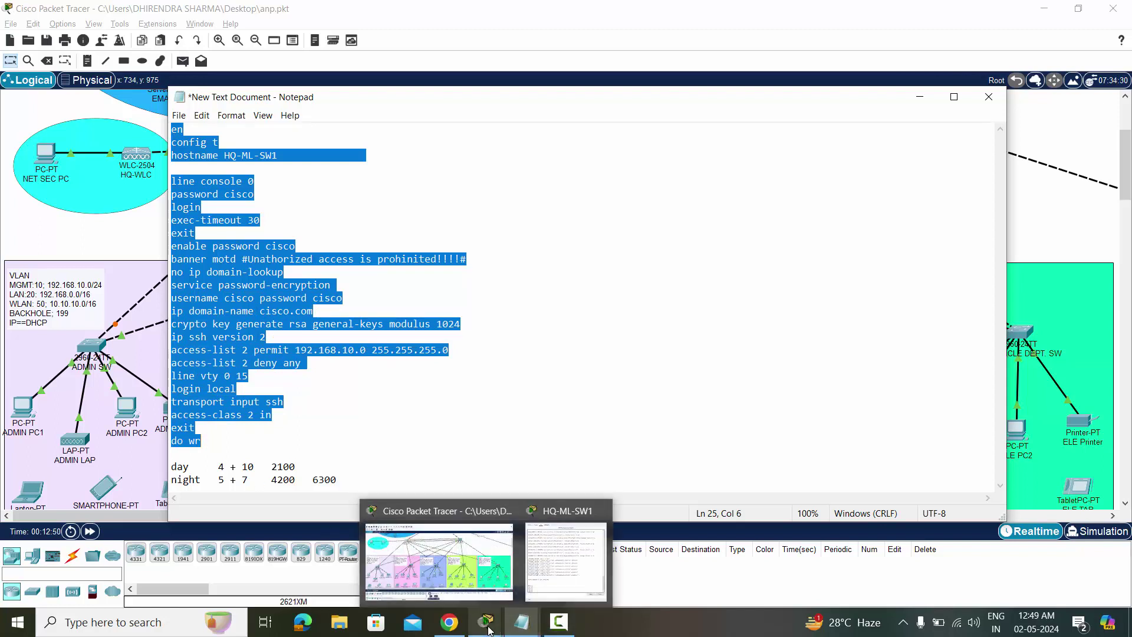
pyautogui.click(488, 628)
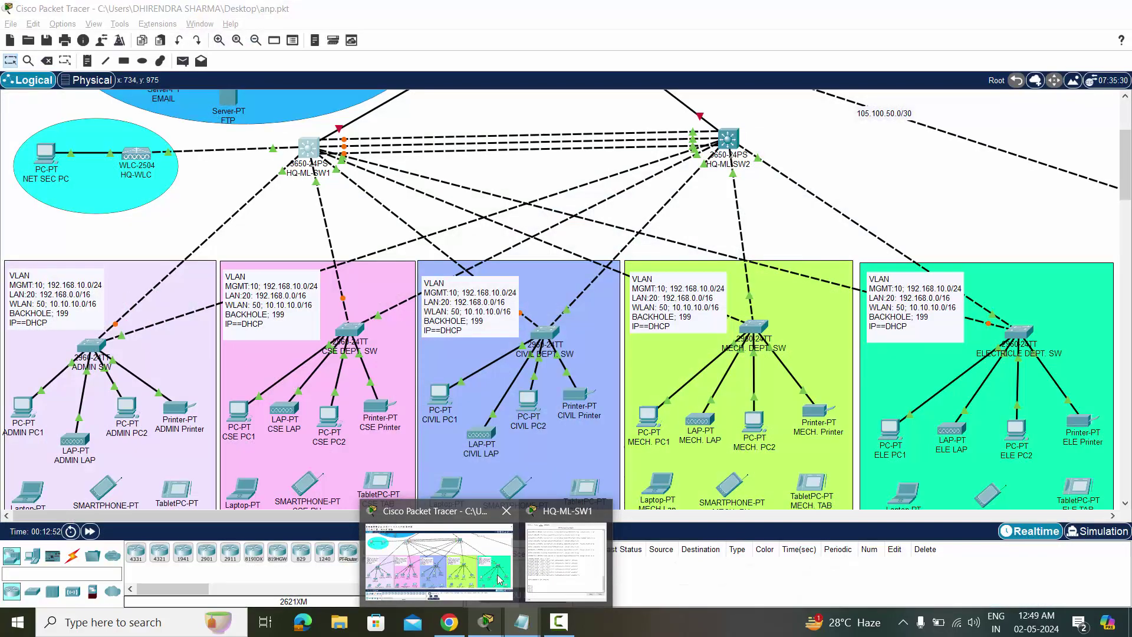
pyautogui.moveTo(479, 631)
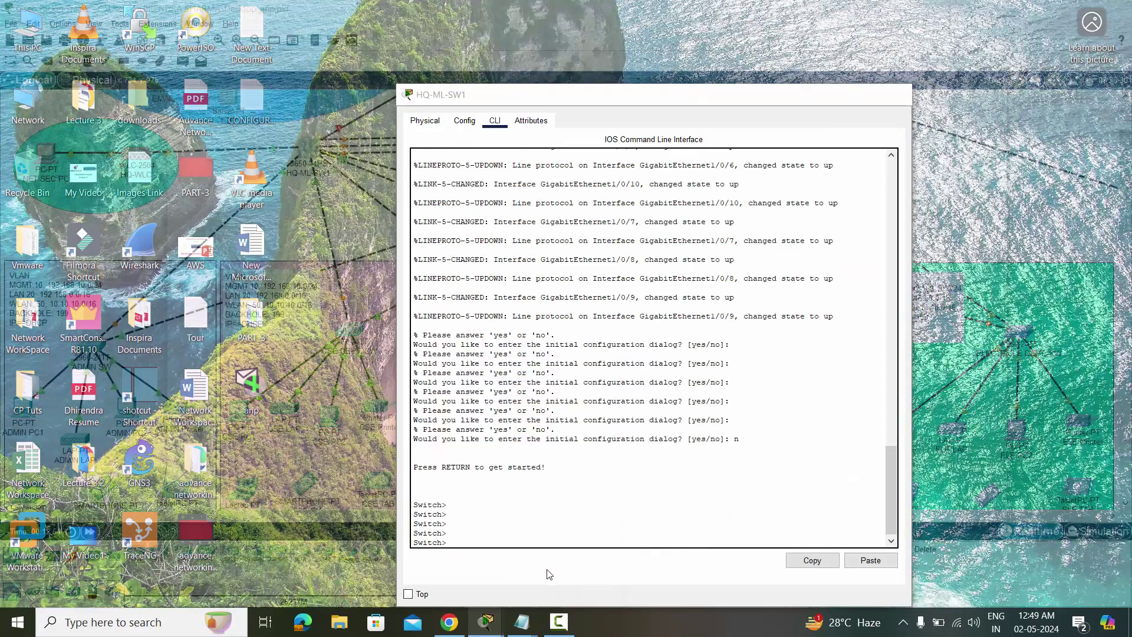
pyautogui.click(550, 572)
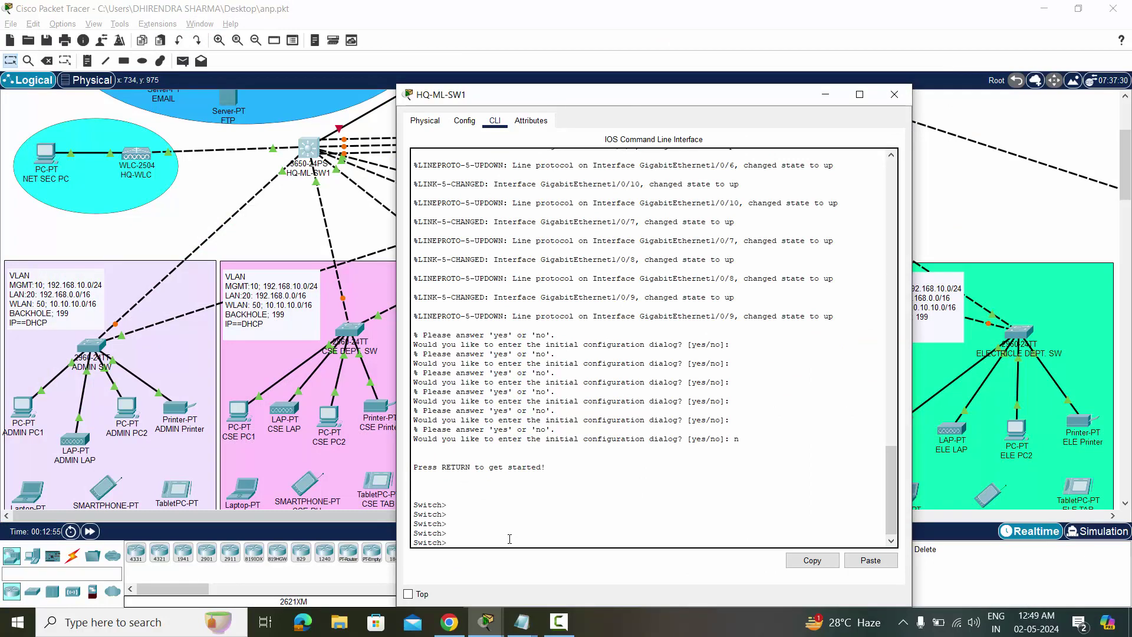
pyautogui.click(889, 565)
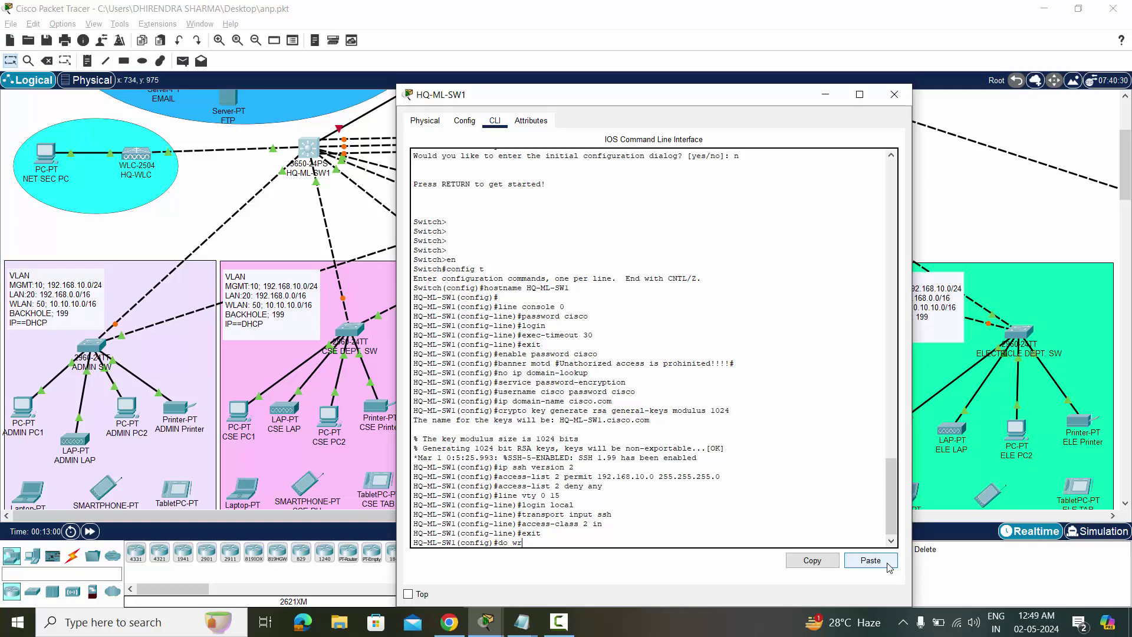
pyautogui.press('Return')
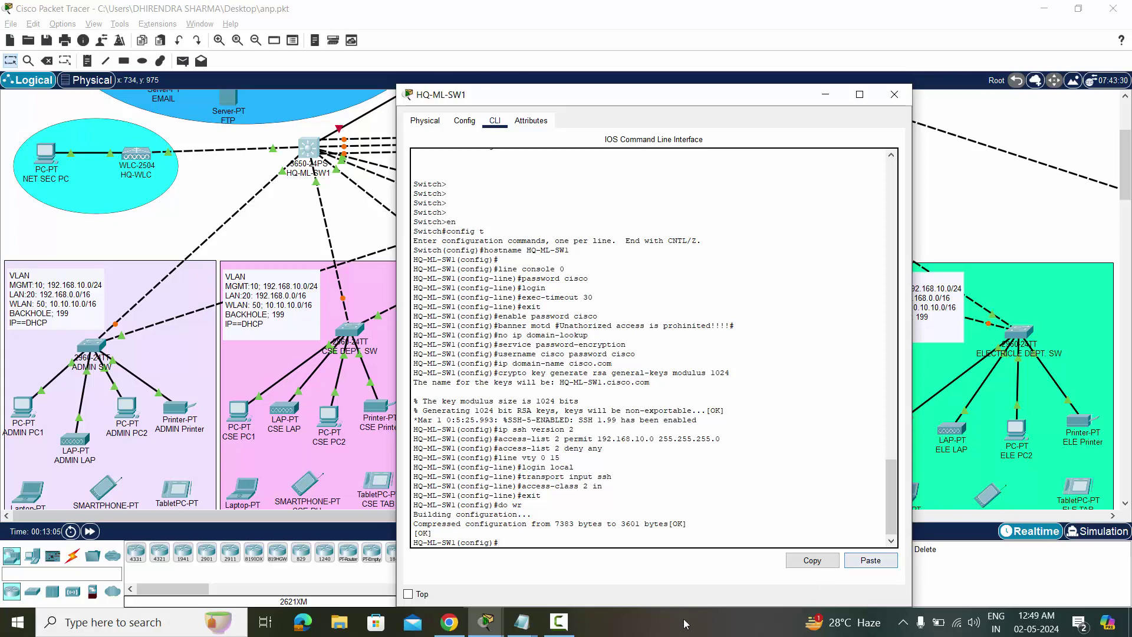
pyautogui.click(836, 94)
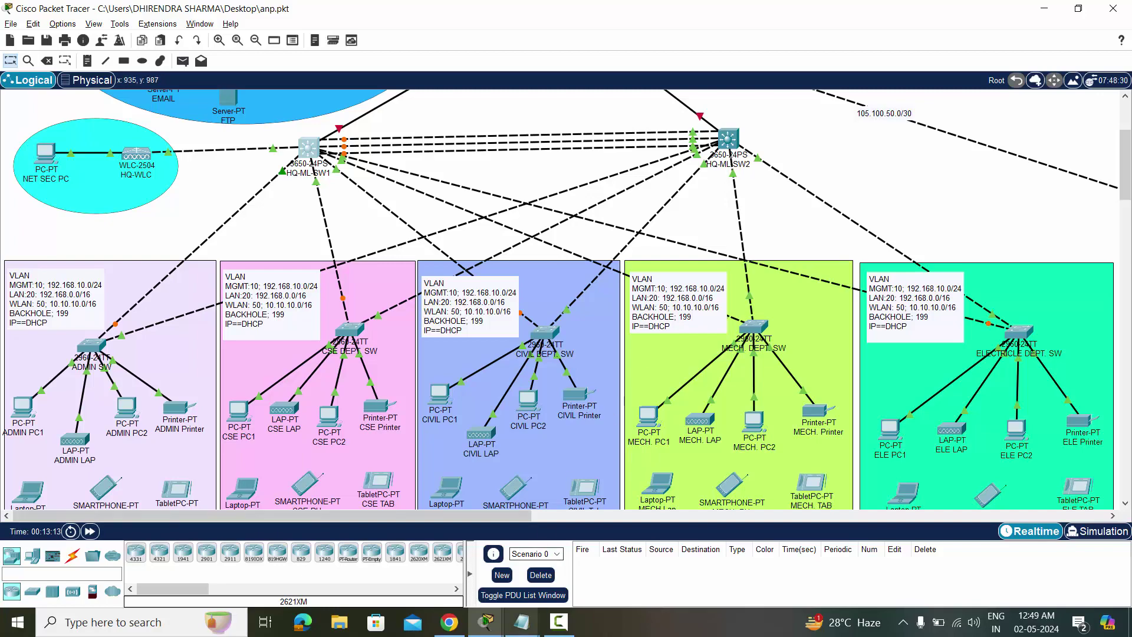
# Return to the script in Notepad and change its hostname to HQ-ML-SW2.
pyautogui.moveTo(522, 622)
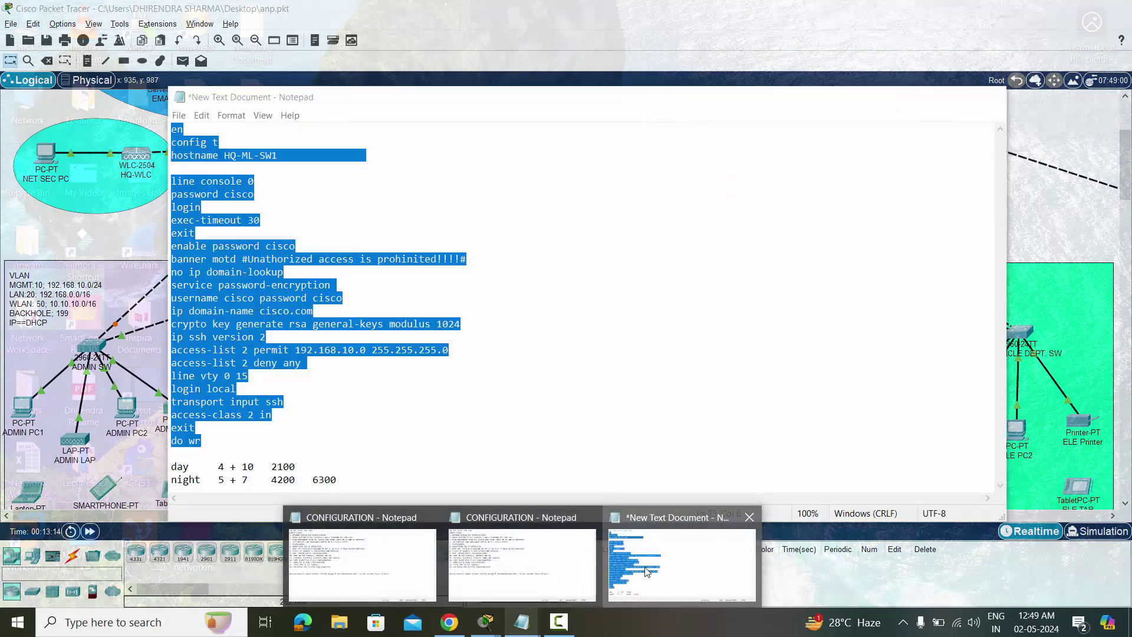
pyautogui.click(647, 571)
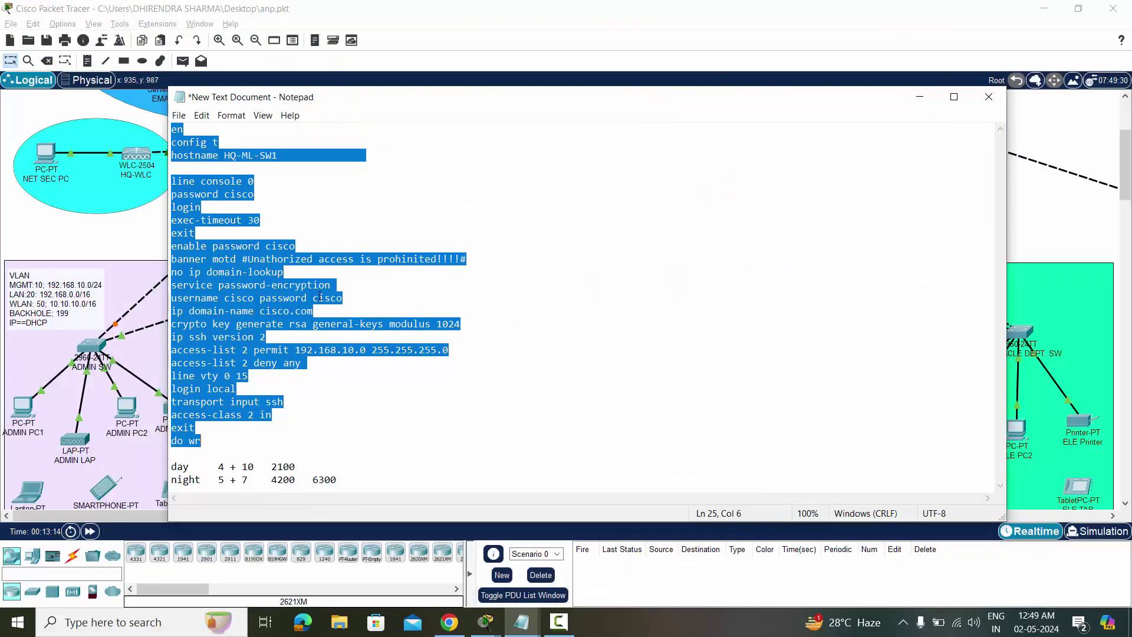
pyautogui.click(290, 158)
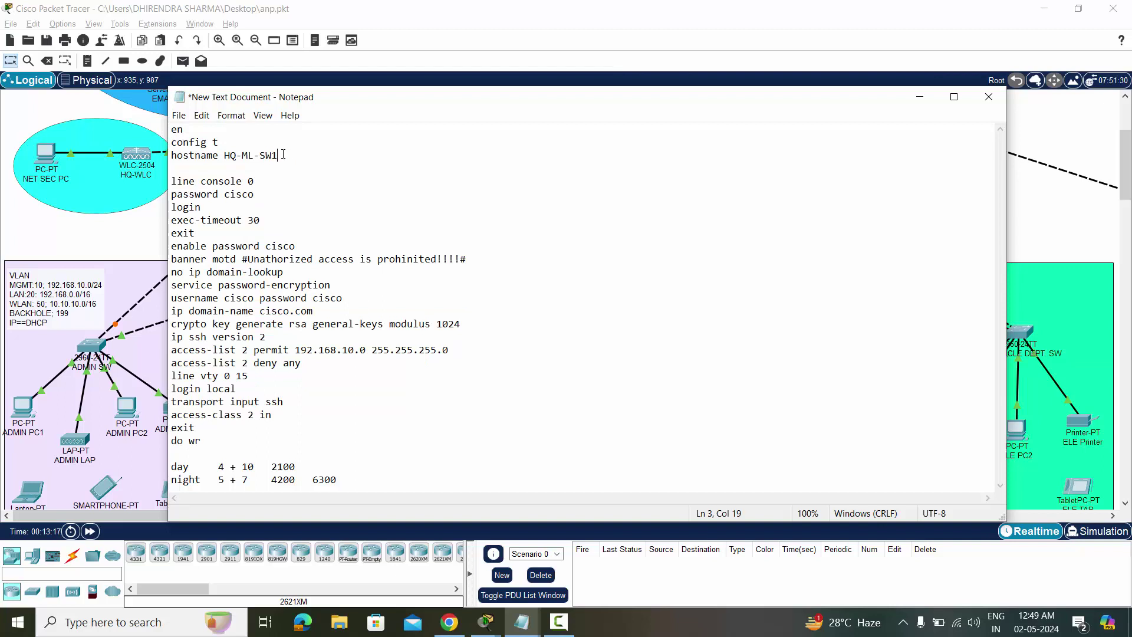
pyautogui.press('BackSpace')
pyautogui.write('2')
# Copy the script from en to do wr in Notepad, and open the HQ-ML-SW2 command line in Packet Tracer.
pyautogui.moveTo(171, 129); pyautogui.dragTo(210, 441)
pyautogui.hotkey('ctrl', 'c')
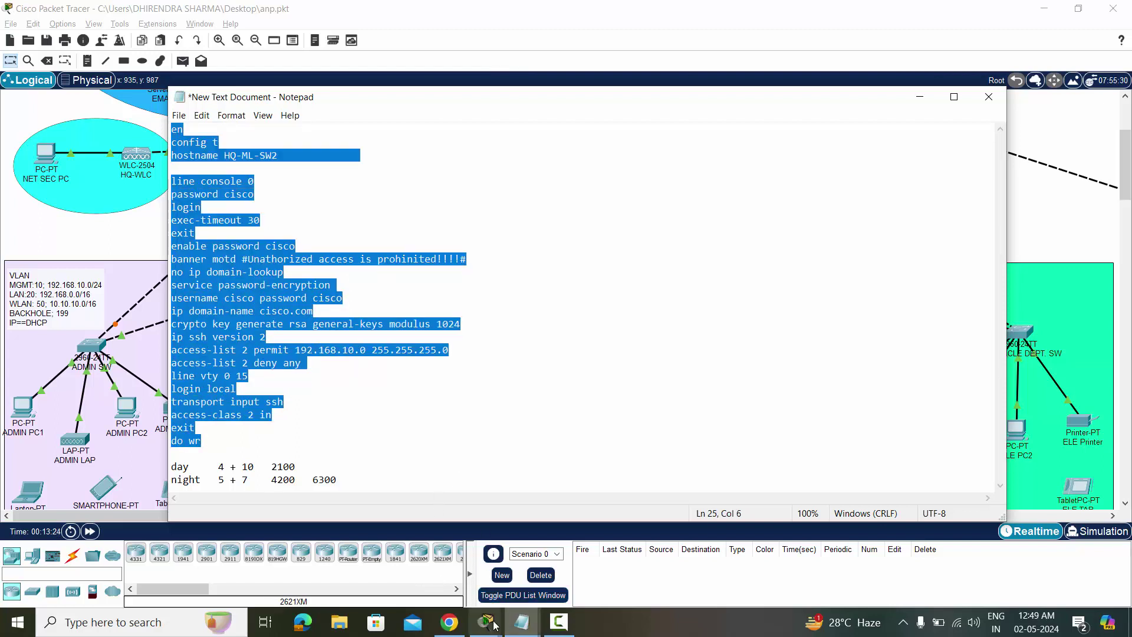
pyautogui.moveTo(486, 622)
pyautogui.click(506, 546)
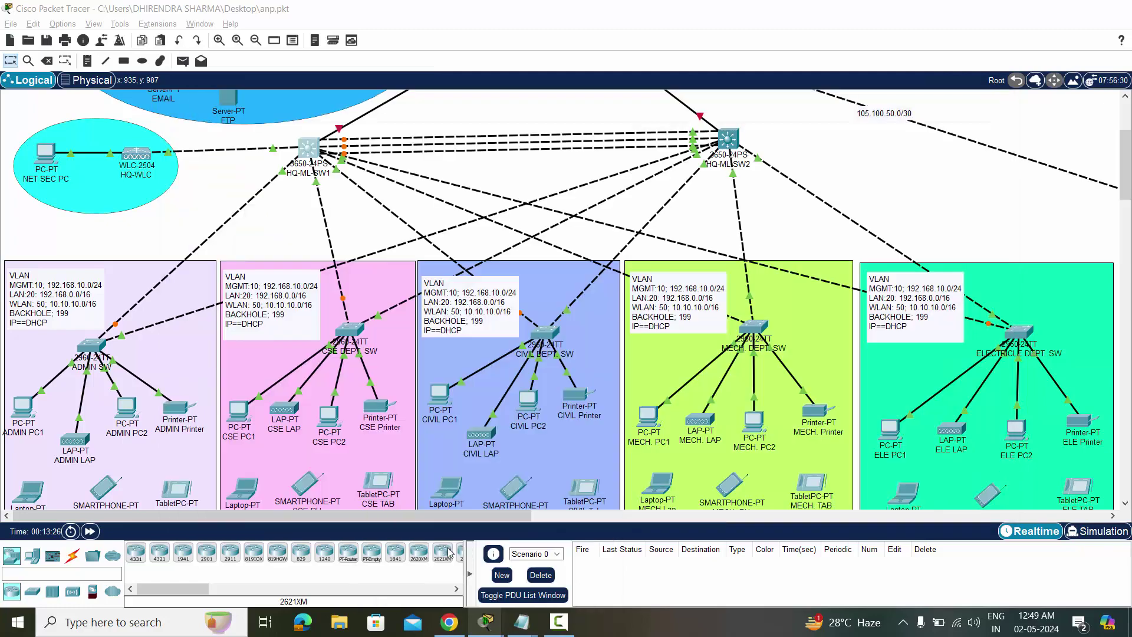
pyautogui.click(731, 137)
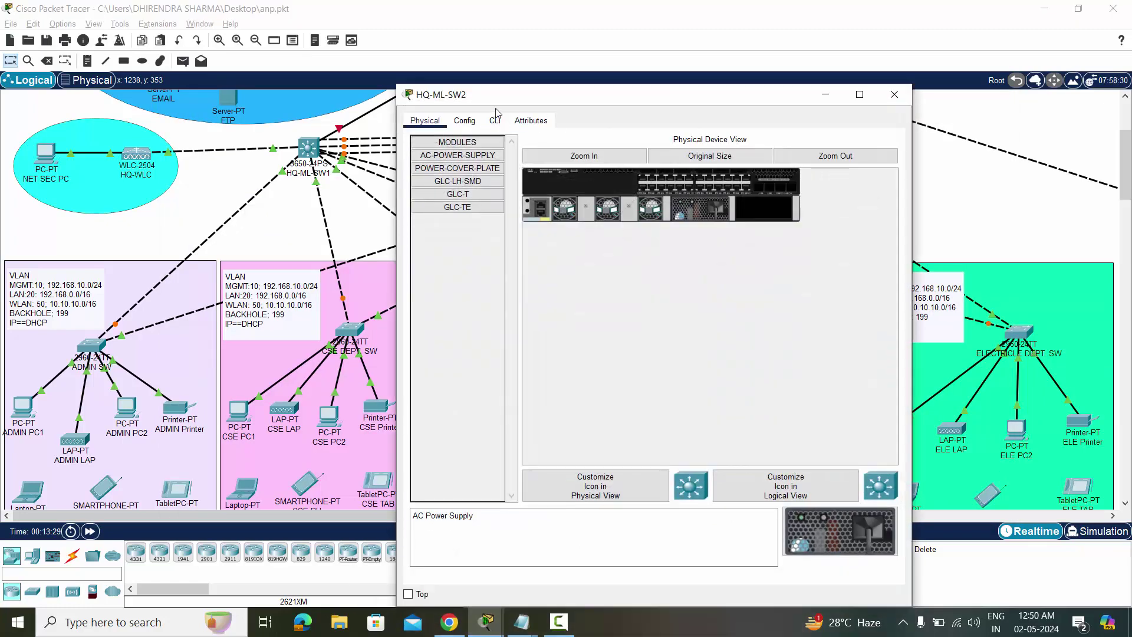
pyautogui.click(495, 121)
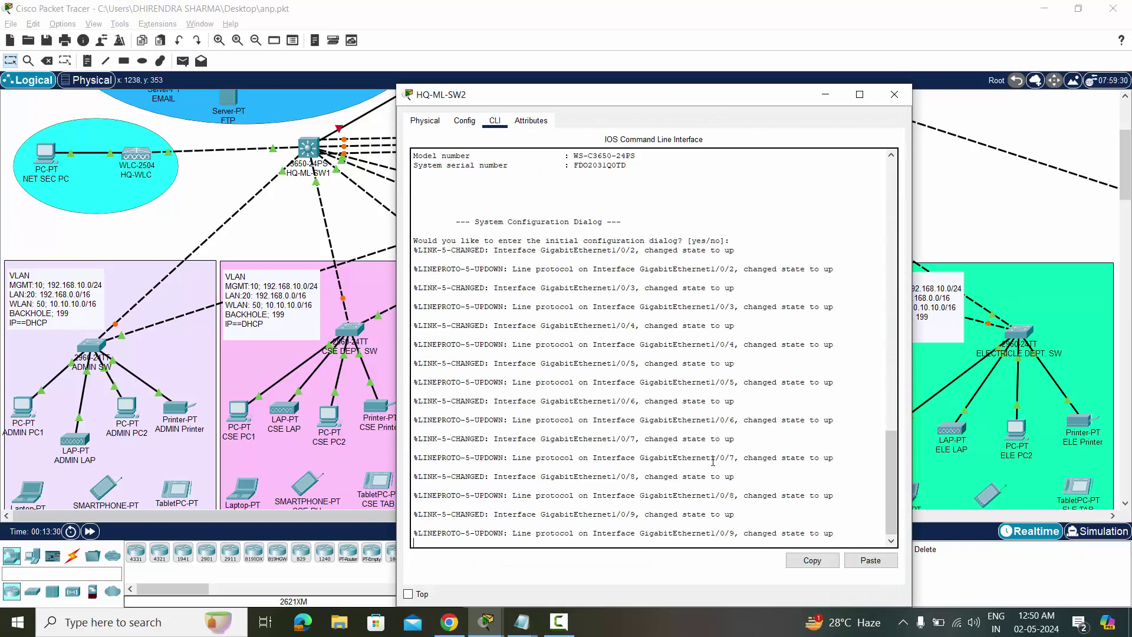
# Decline the initial configuration dialog on HQ-ML-SW2 and run the copied script, including its console, enable and user passwords.
pyautogui.press('Return')
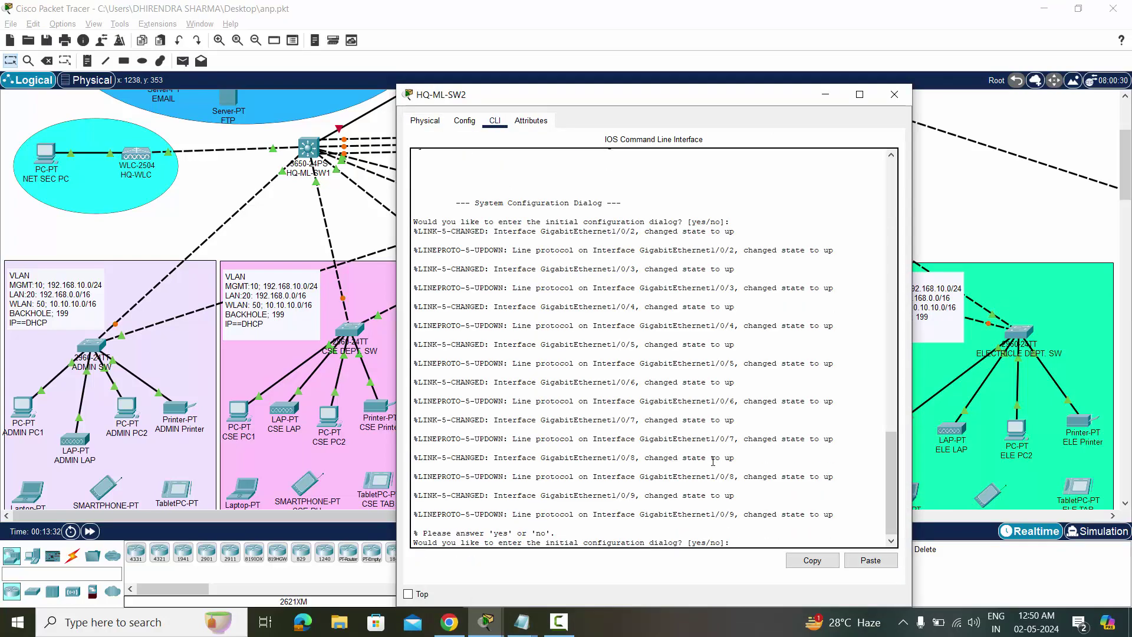
pyautogui.write('N')
pyautogui.press('Return')
pyautogui.press('Return')
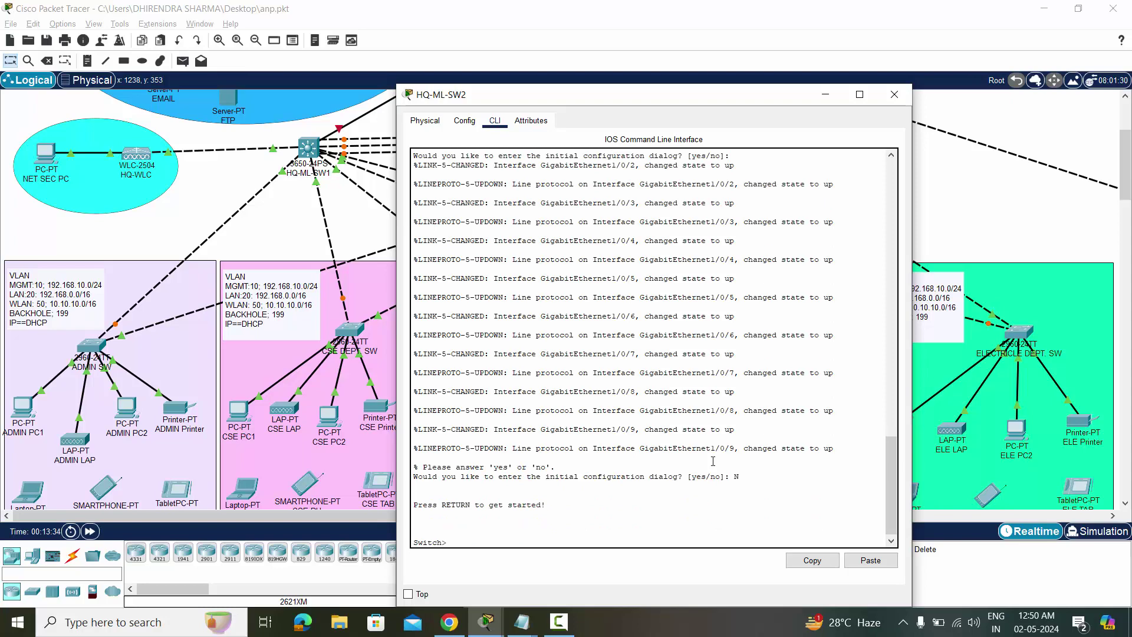
pyautogui.click(871, 560)
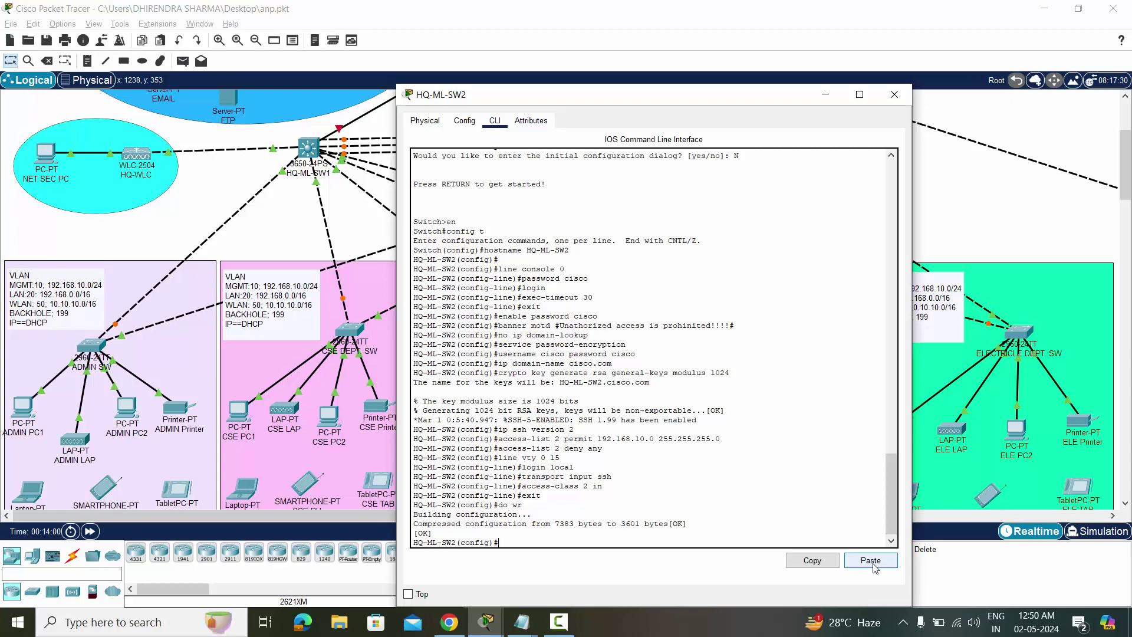
pyautogui.click(896, 99)
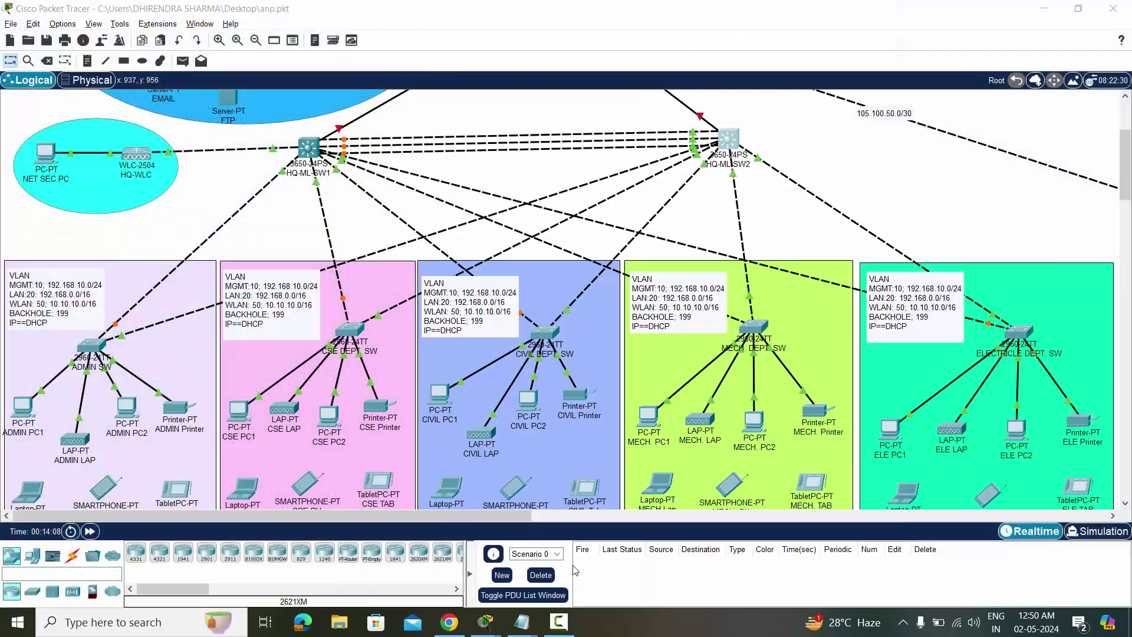
# Return to the HQ-ML-SW1 command line and create VLAN 10 with the name MGMT.
pyautogui.click(575, 570)
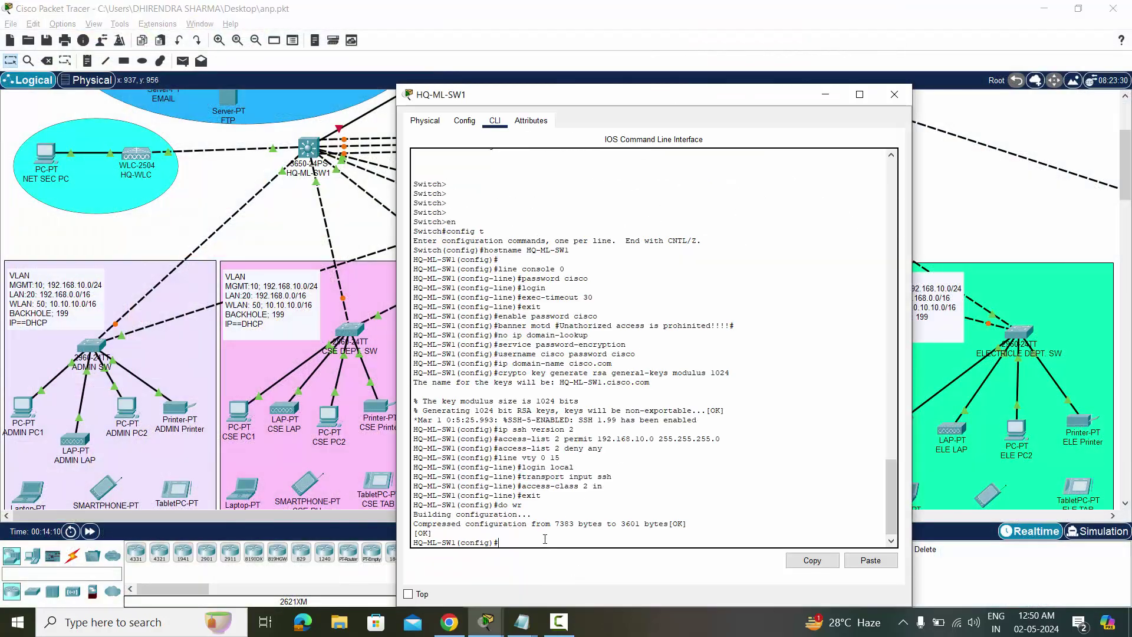
pyautogui.press('Return')
pyautogui.press('Return')
pyautogui.press('Return')
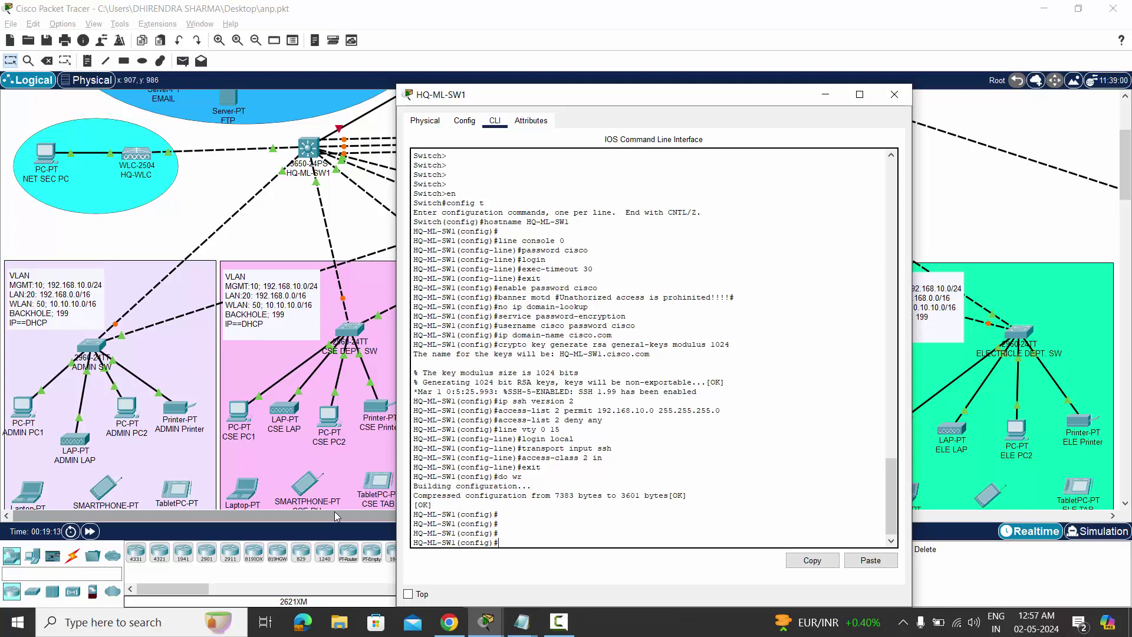
pyautogui.write('VLA')
pyautogui.press('BackSpace')
pyautogui.press('BackSpace')
pyautogui.press('BackSpace')
pyautogui.write('vlan 10')
pyautogui.press('Return')
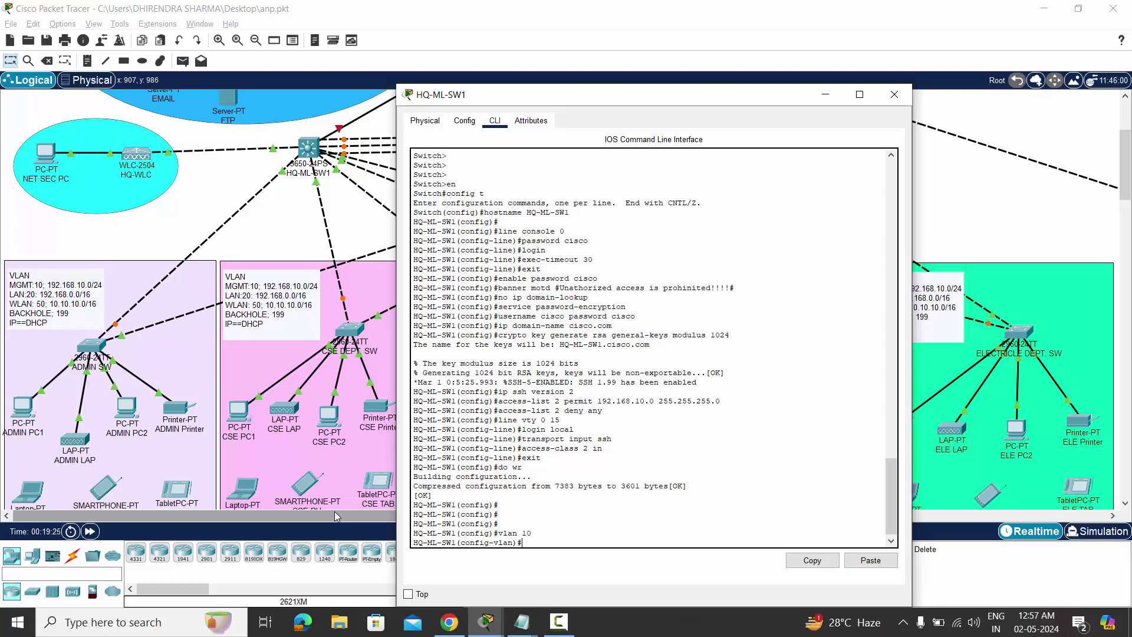
pyautogui.write('name MGMT')
pyautogui.press('Return')
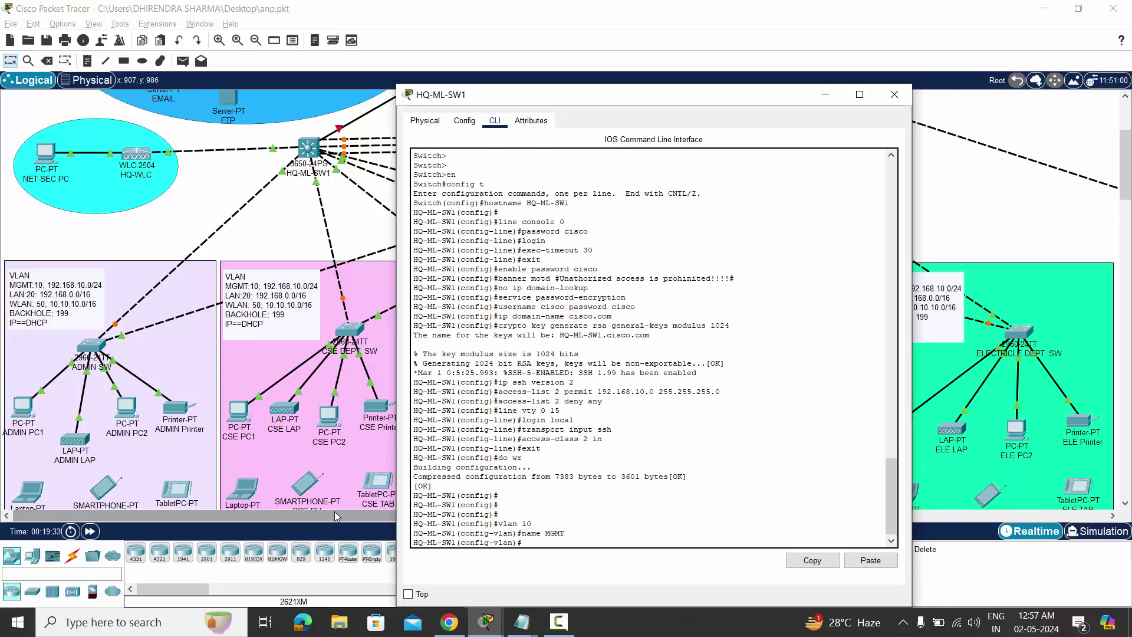
pyautogui.press('Return')
pyautogui.press('Return')
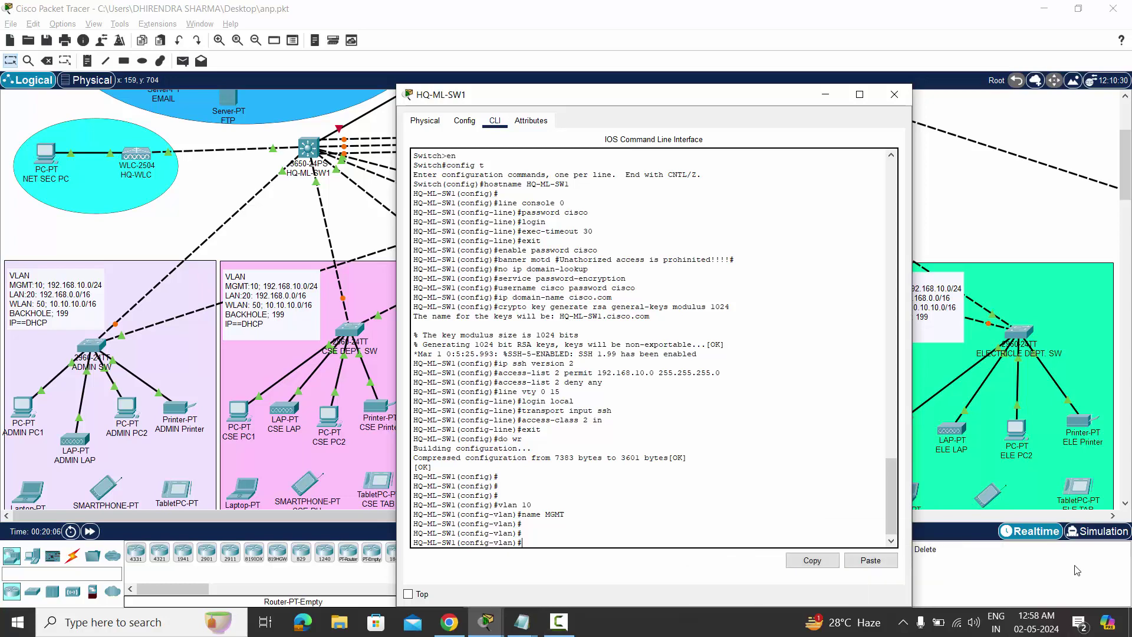
# Create VLAN 20 on HQ-ML-SW1 and name it LAN.
pyautogui.write('VLA')
pyautogui.write('vlan 20')
pyautogui.press('Return')
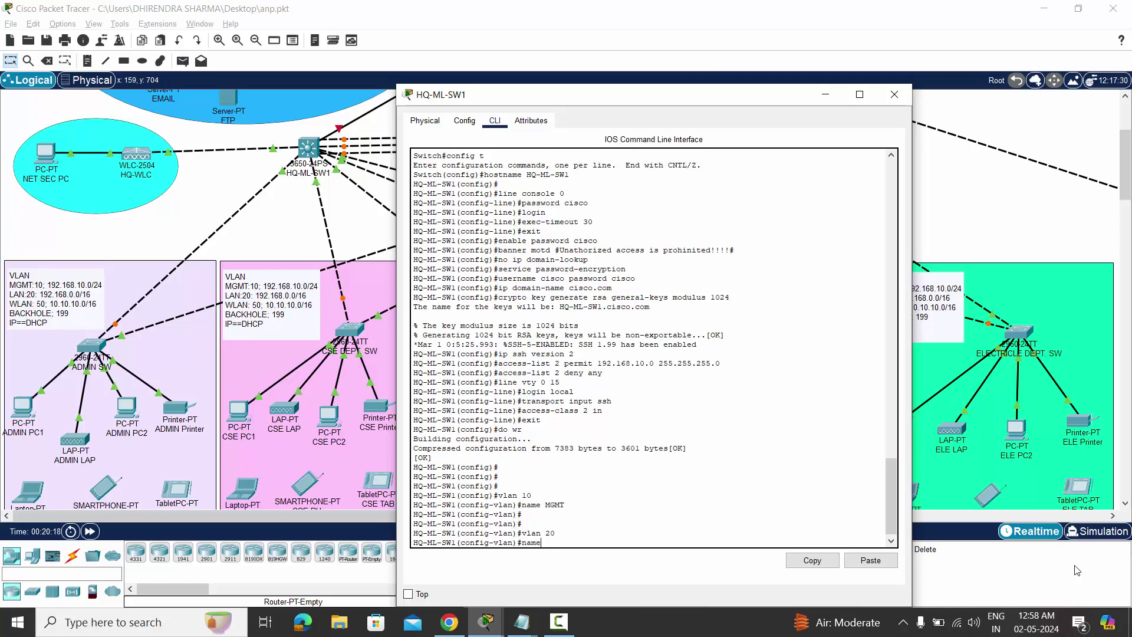
pyautogui.write('name LAN')
pyautogui.press('Return')
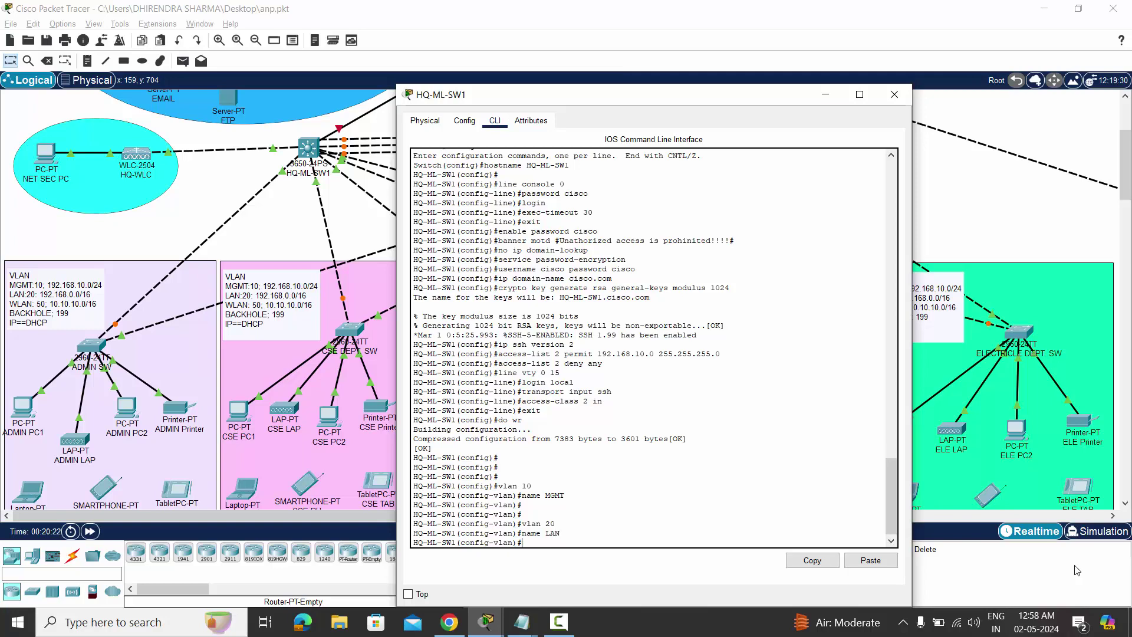
pyautogui.press('Return')
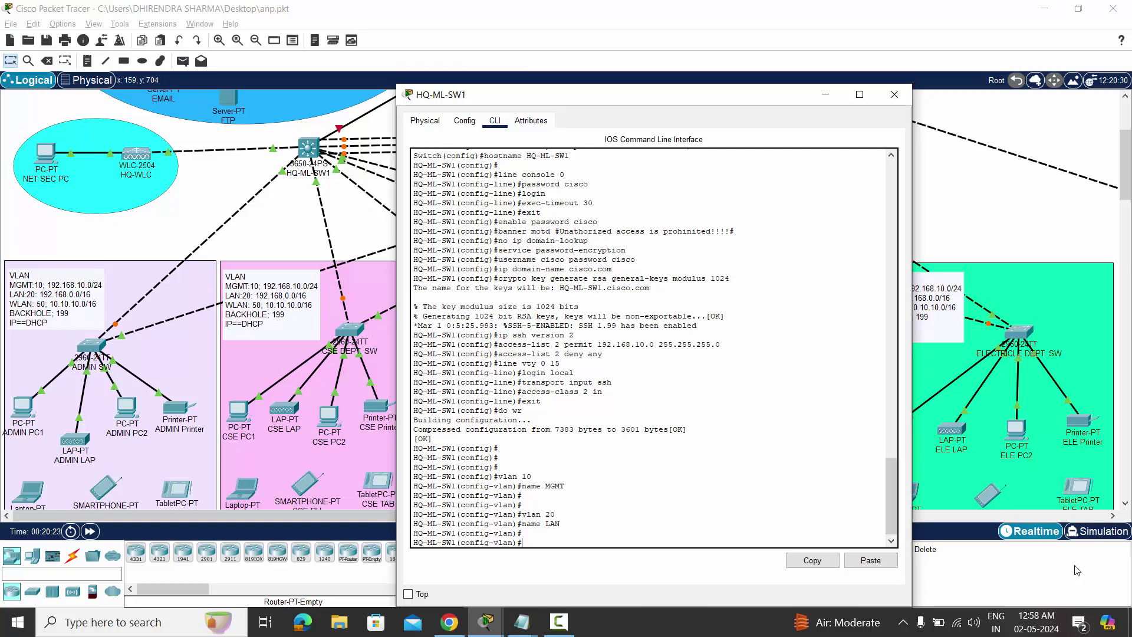
# Create VLAN 50 on HQ-ML-SW1 and name it WLAN.
pyautogui.write('vlan 50')
pyautogui.press('Return')
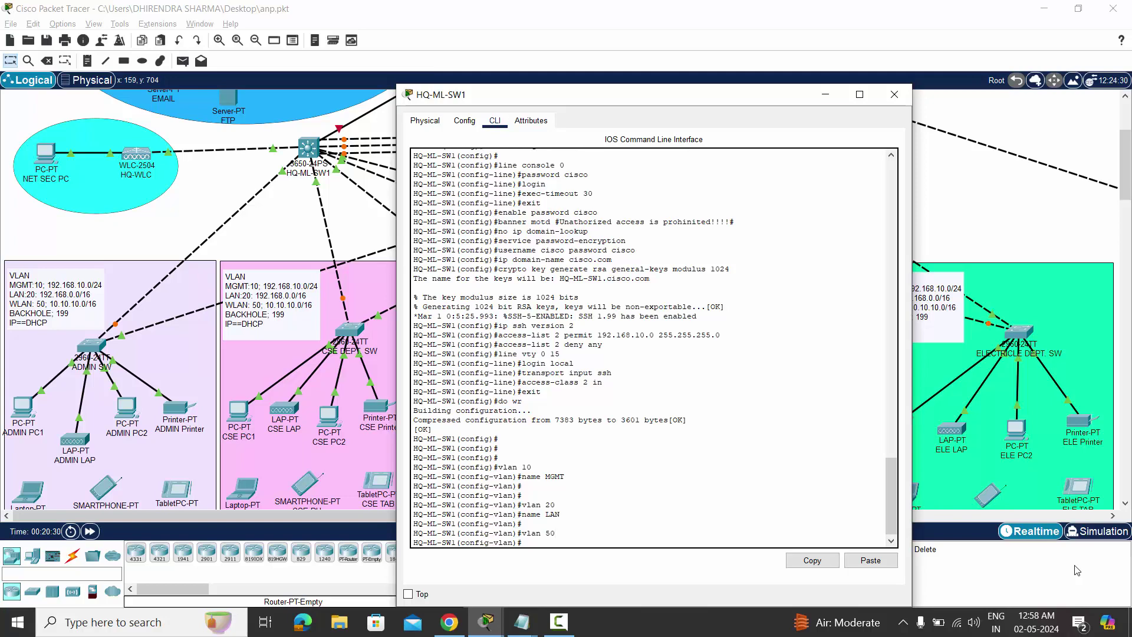
pyautogui.write('nam')
pyautogui.write('e WLAN')
pyautogui.press('Return')
pyautogui.press('Return')
pyautogui.press('Return')
pyautogui.press('Return')
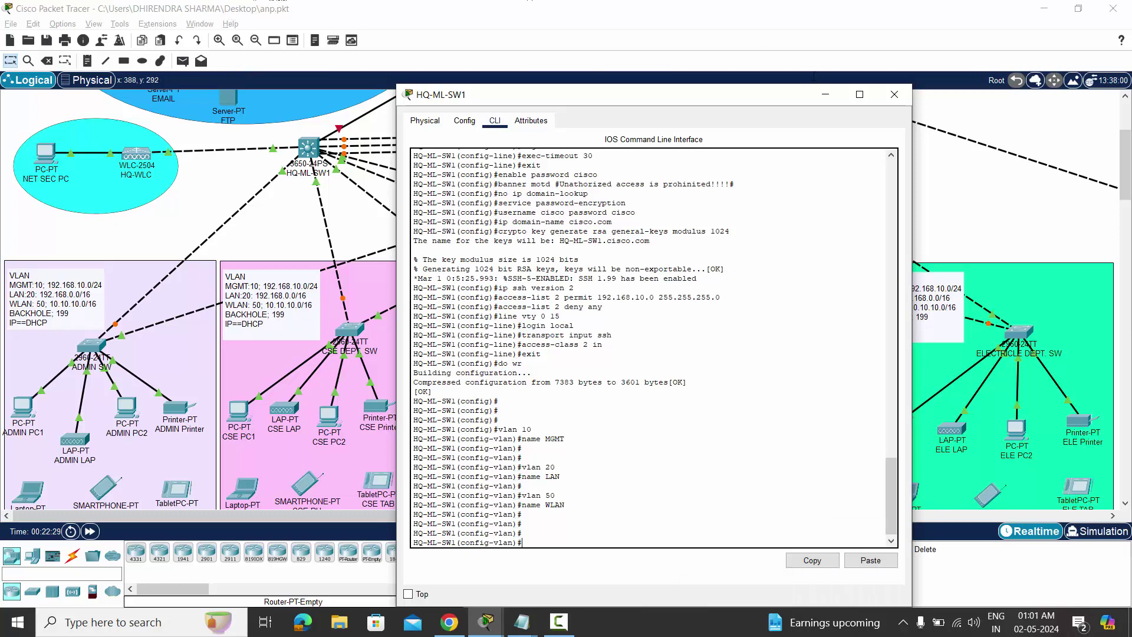
# Check HQ-ML-SW1's links in the topology, leave its VLAN configuration and enter the interface range gig1/0/2-6.
pyautogui.click(821, 100)
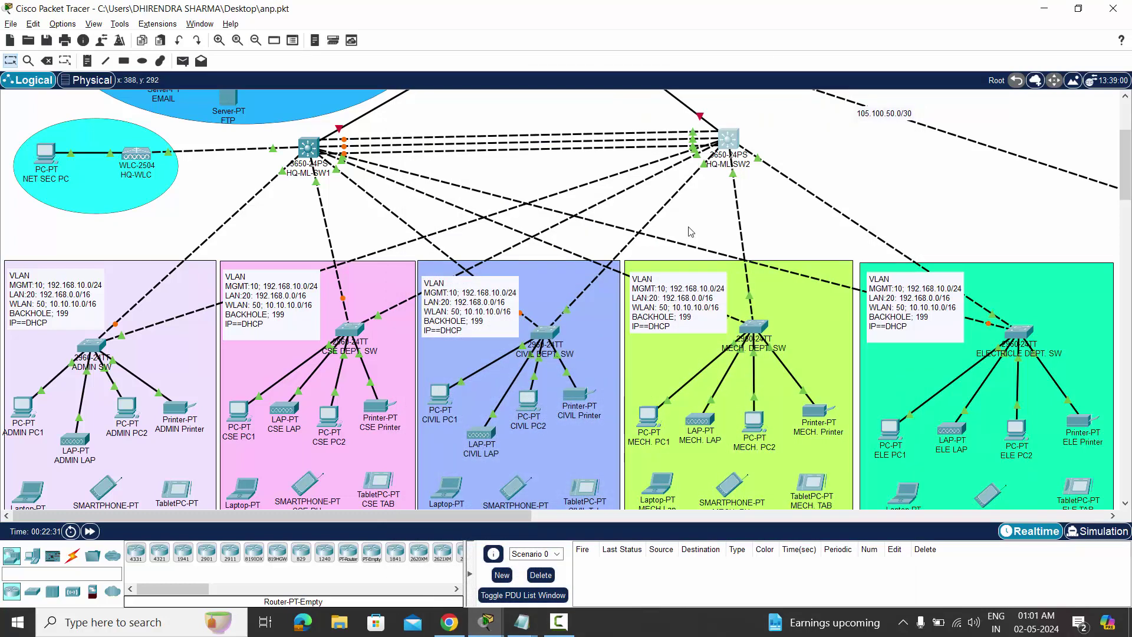
pyautogui.moveTo(553, 352)
pyautogui.moveTo(284, 176)
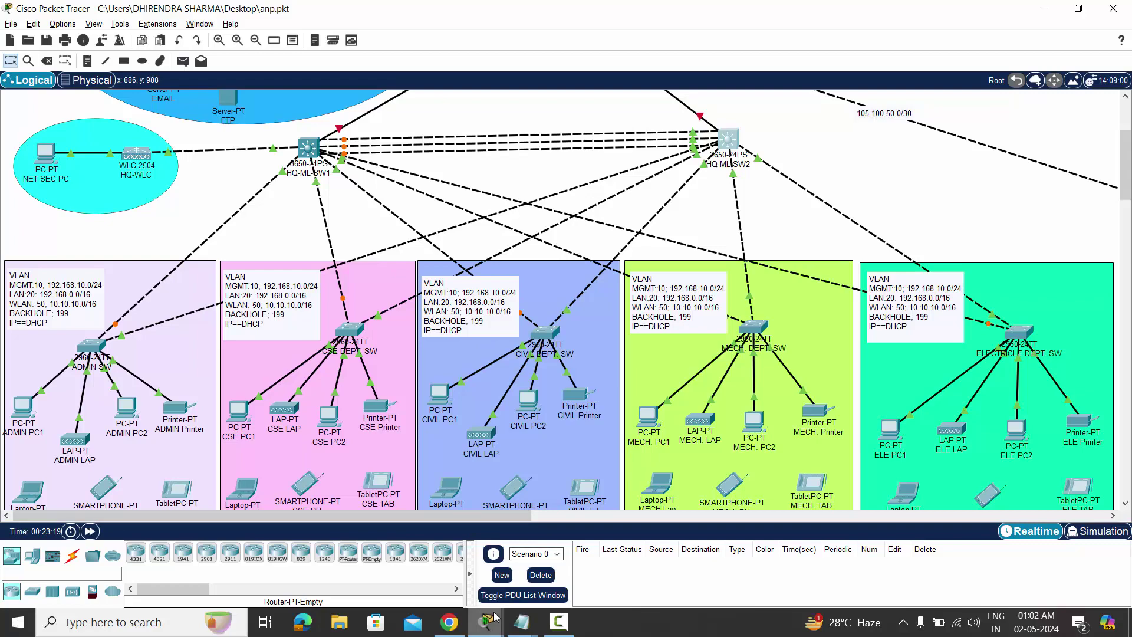
pyautogui.moveTo(493, 623)
pyautogui.click(536, 590)
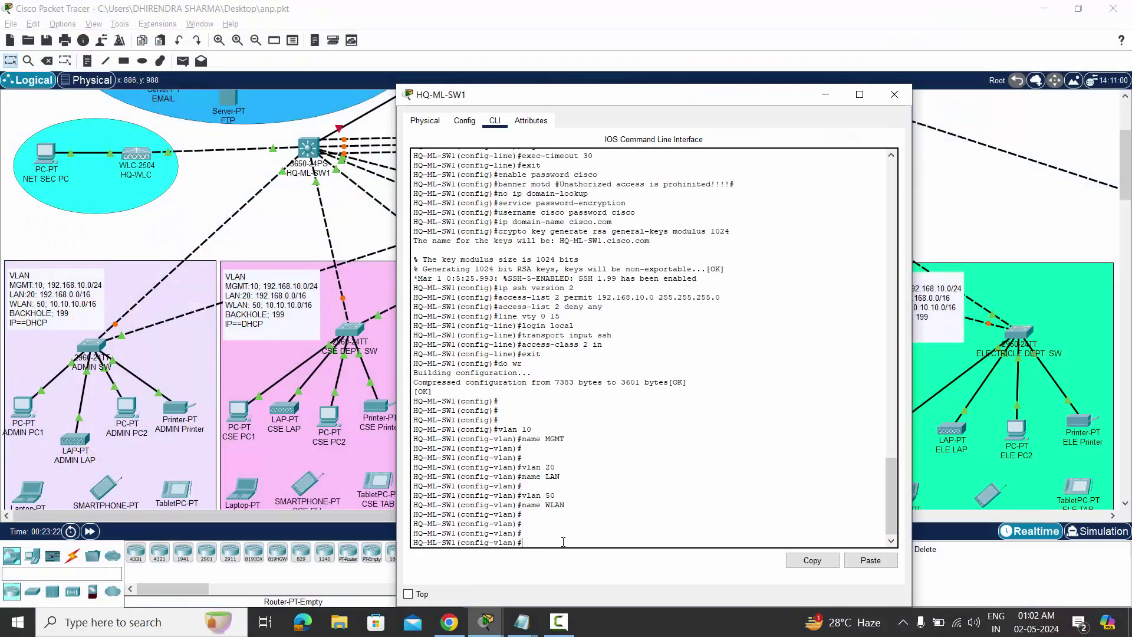
pyautogui.write('exit')
pyautogui.press('Return')
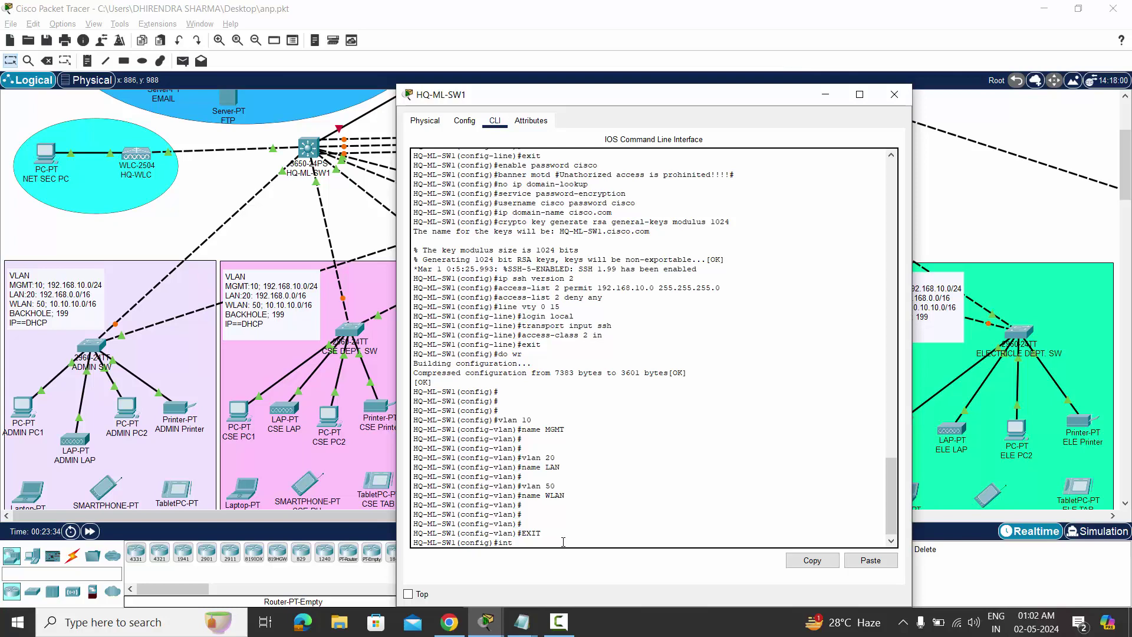
pyautogui.press('Tab')
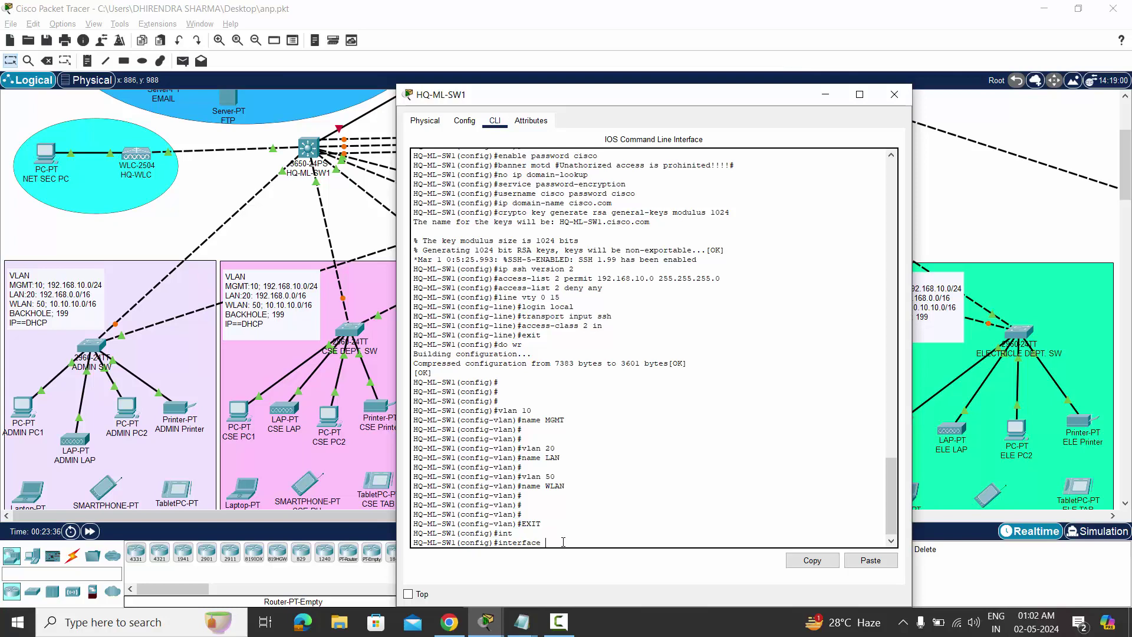
pyautogui.write('range')
pyautogui.press('Tab')
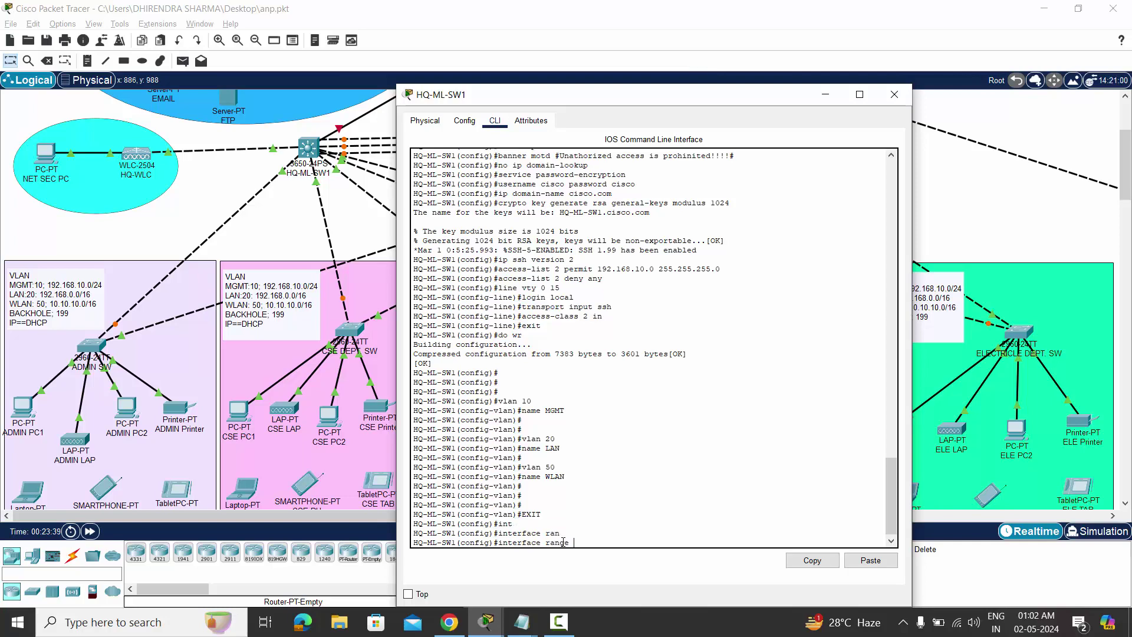
pyautogui.write('gig1/0/2-6')
pyautogui.press('Return')
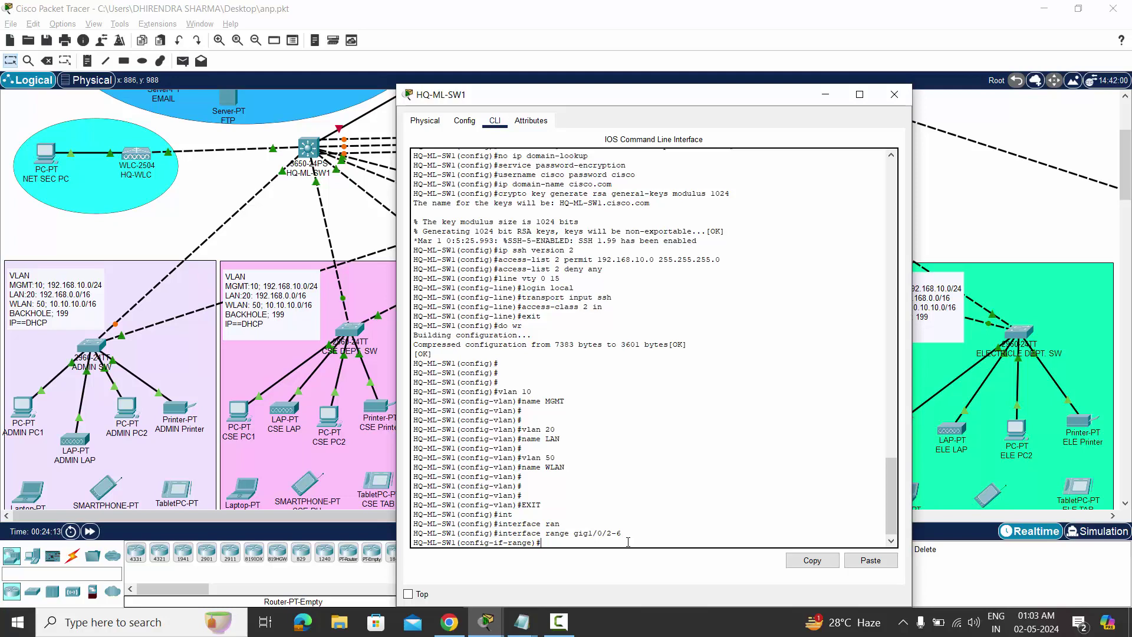
# Set the switchport mode of HQ-ML-SW1's interface range gig1/0/2-6 to trunk.
pyautogui.press('Return')
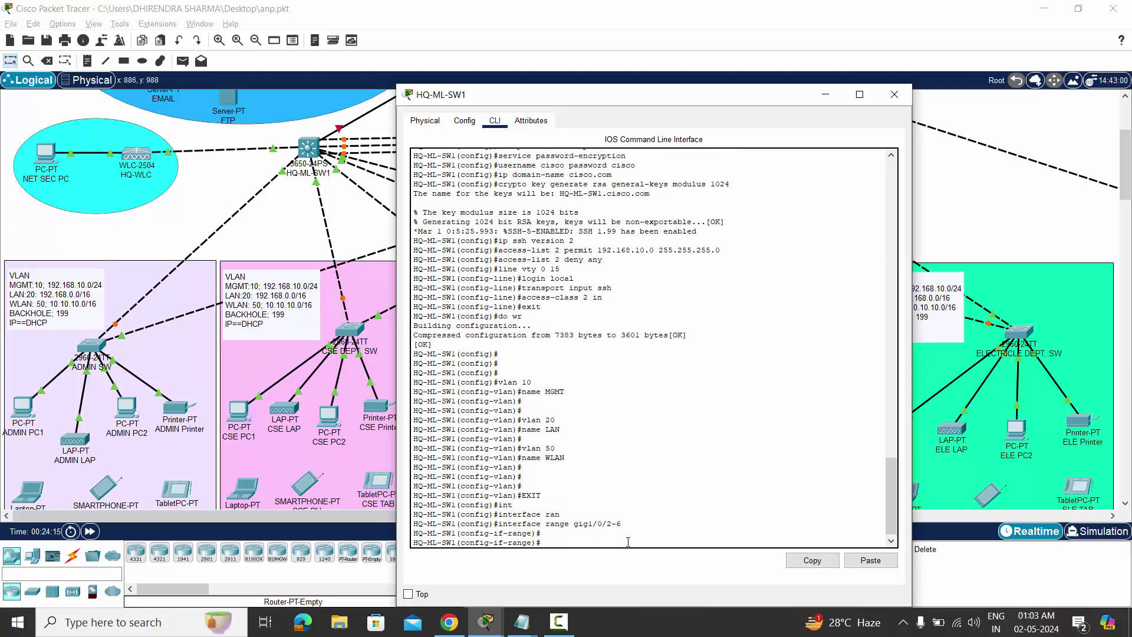
pyautogui.write('swi')
pyautogui.press('Tab')
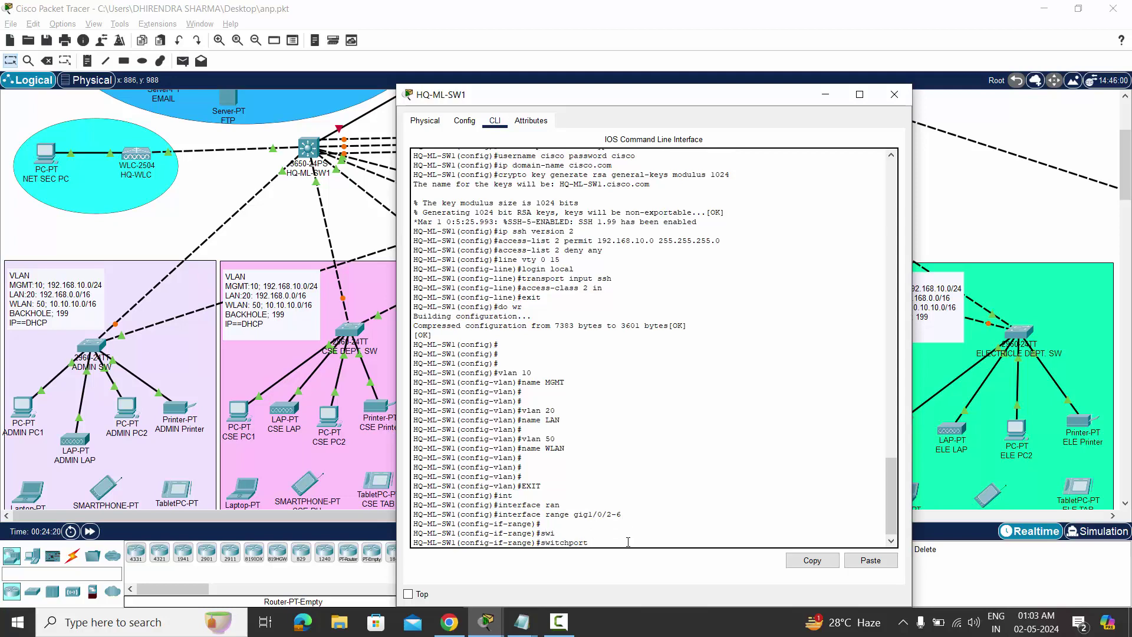
pyautogui.write('mod')
pyautogui.press('Tab')
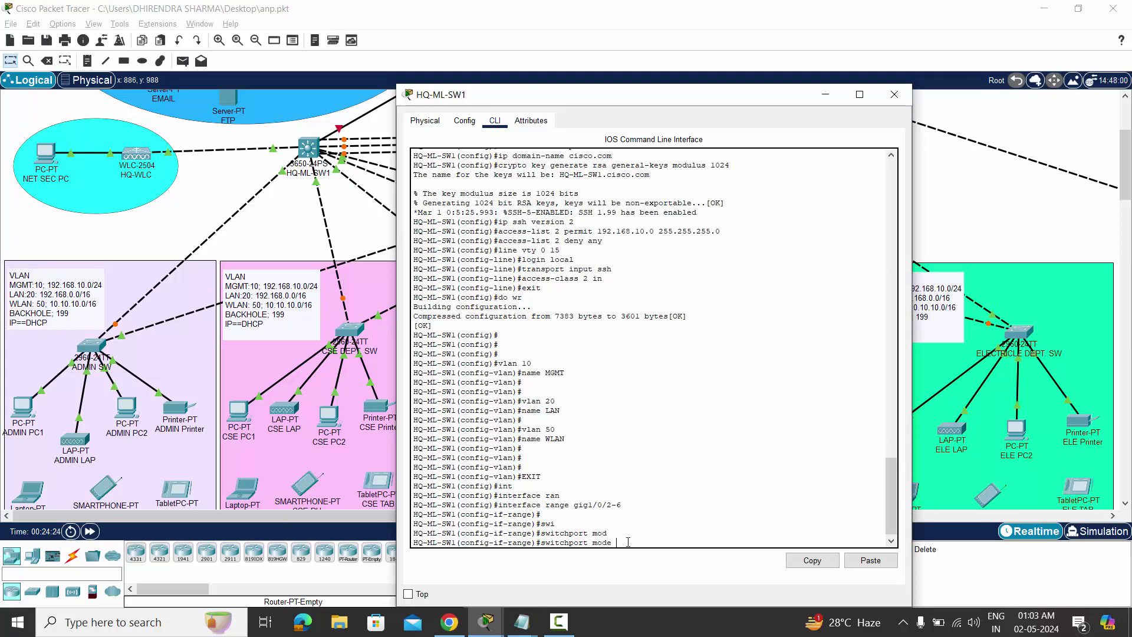
pyautogui.write('trunk')
pyautogui.press('Return')
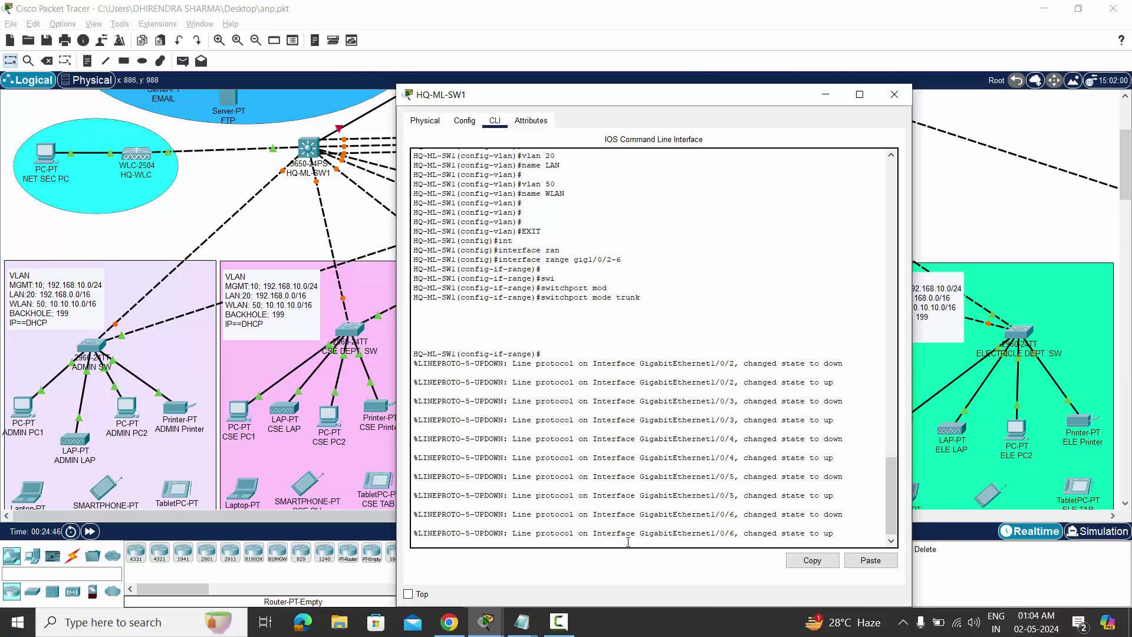
pyautogui.press('Return')
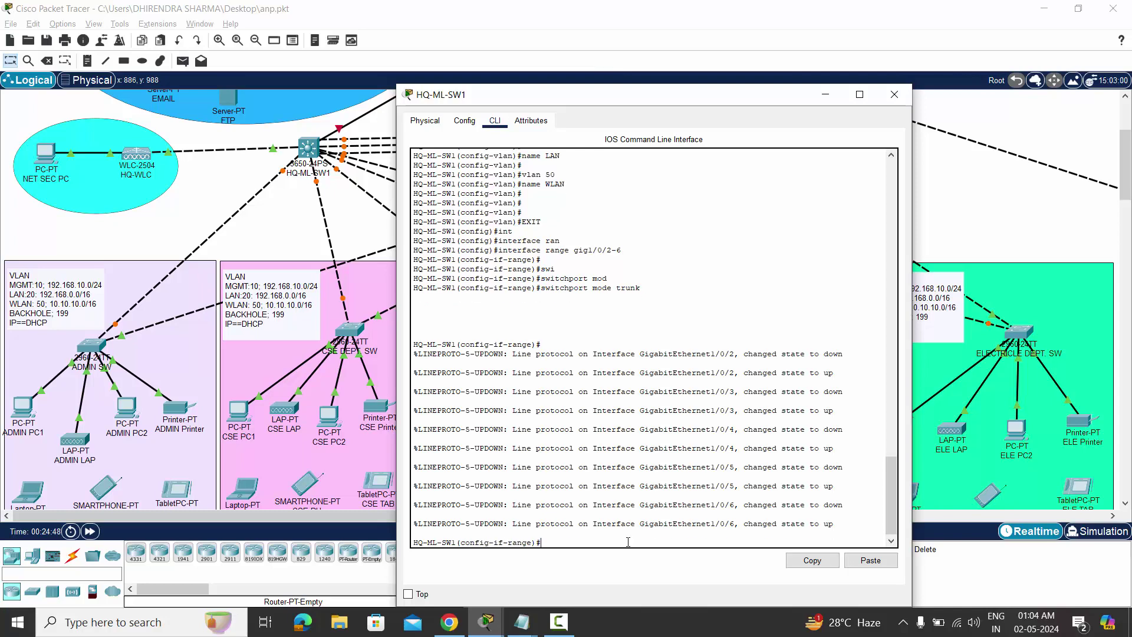
pyautogui.press('Return')
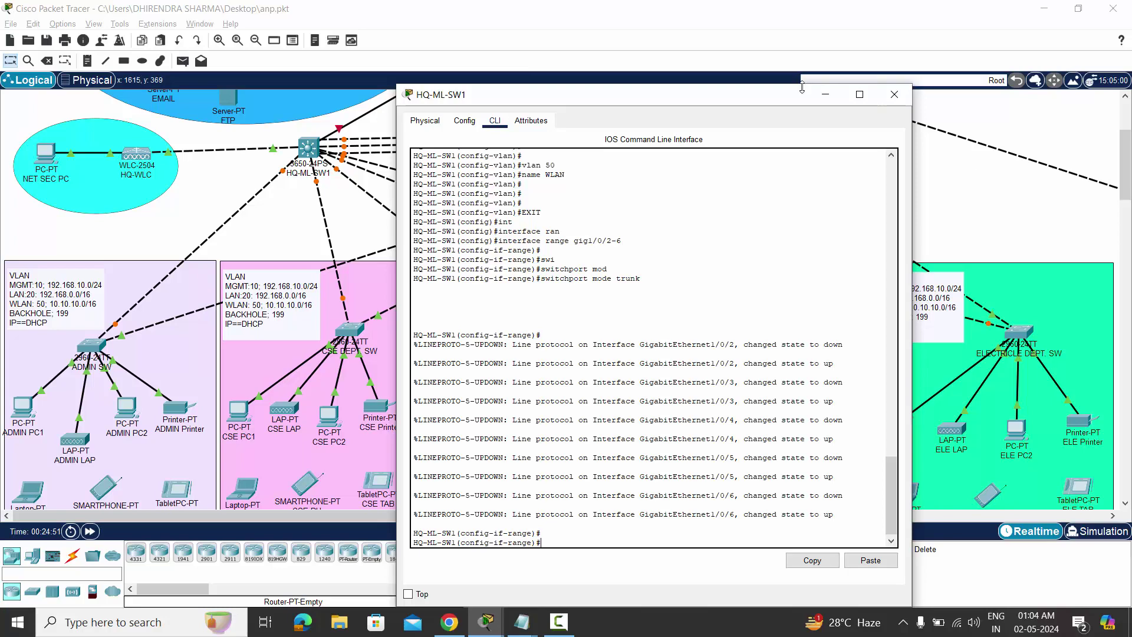
# Check HQ-ML-SW1's link to HQ-WLC in the topology, leave the switch's interface range configuration and enter interface gig1/0/10.
pyautogui.click(817, 98)
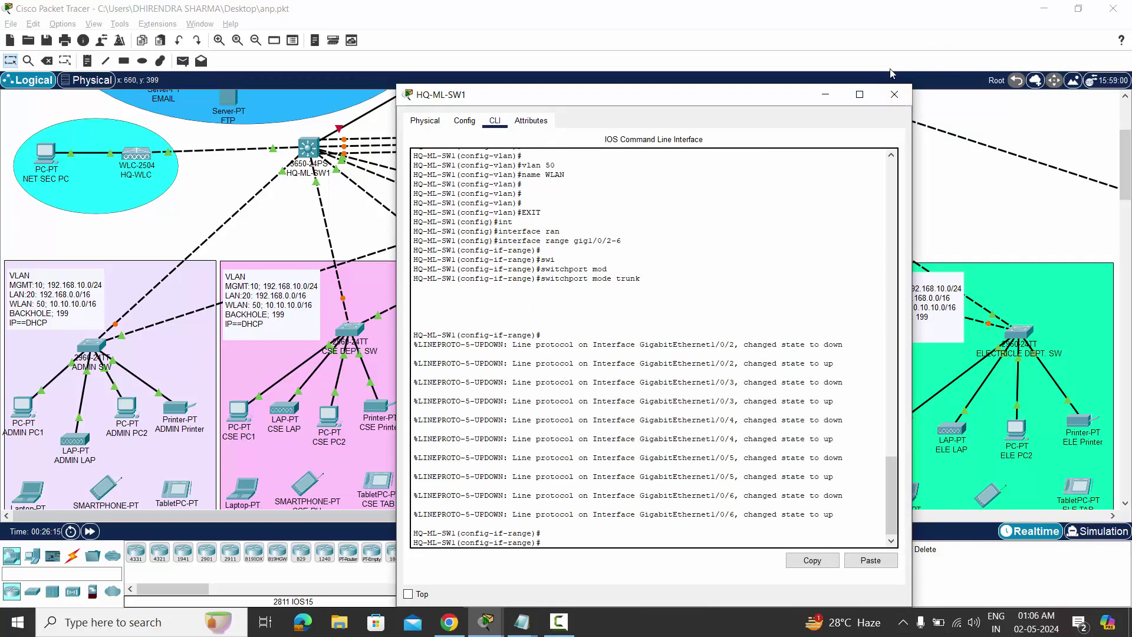
pyautogui.click(894, 95)
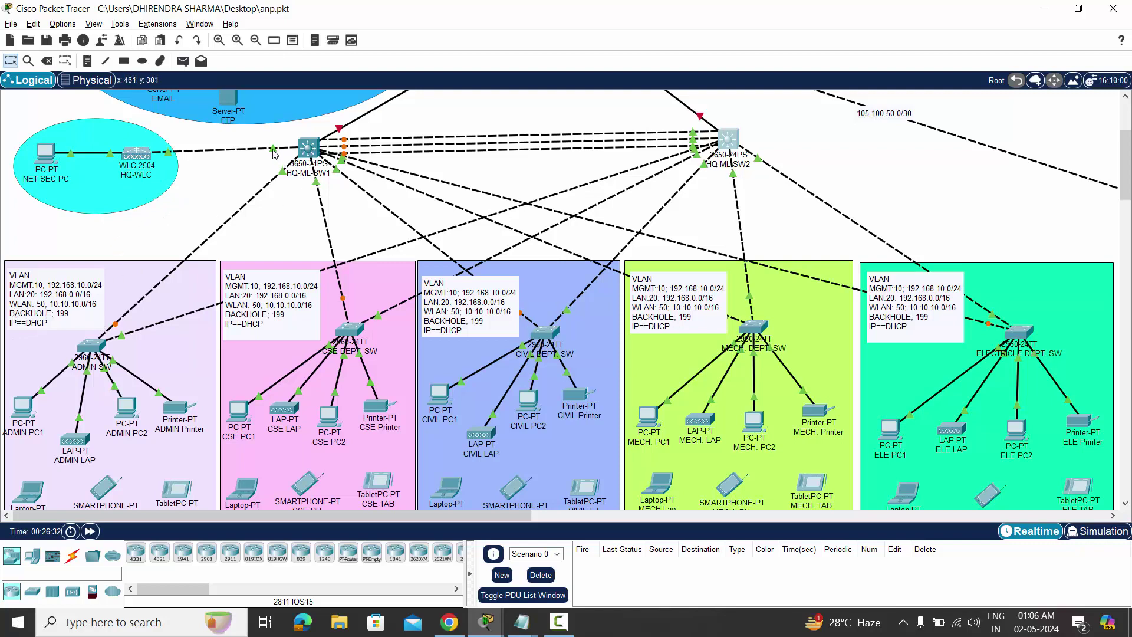
pyautogui.moveTo(273, 154)
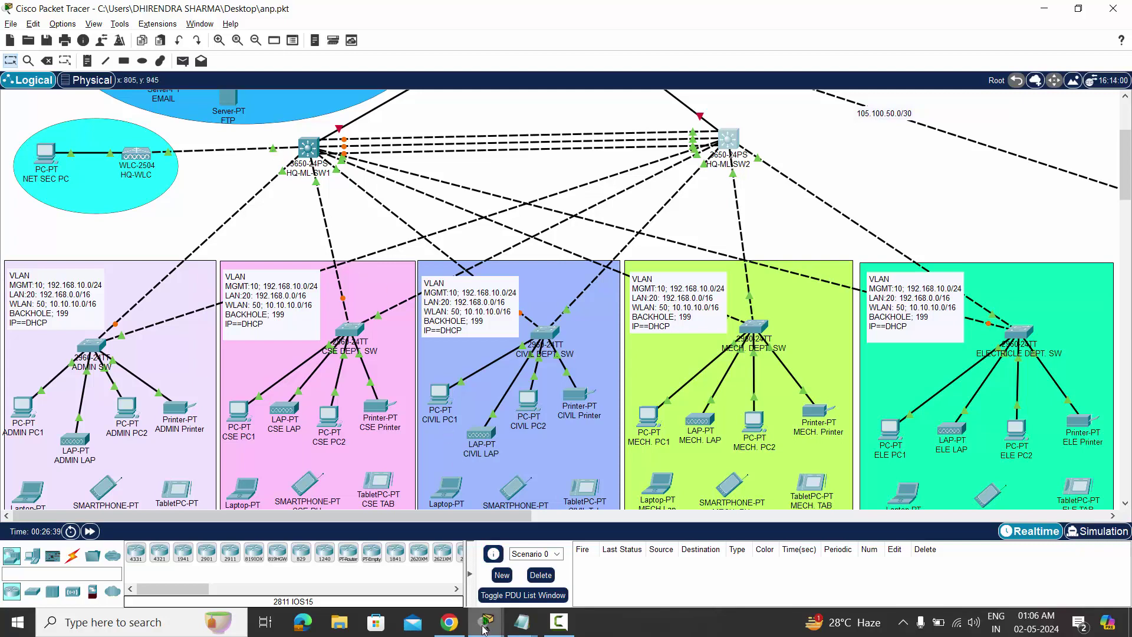
pyautogui.moveTo(486, 621)
pyautogui.click(559, 581)
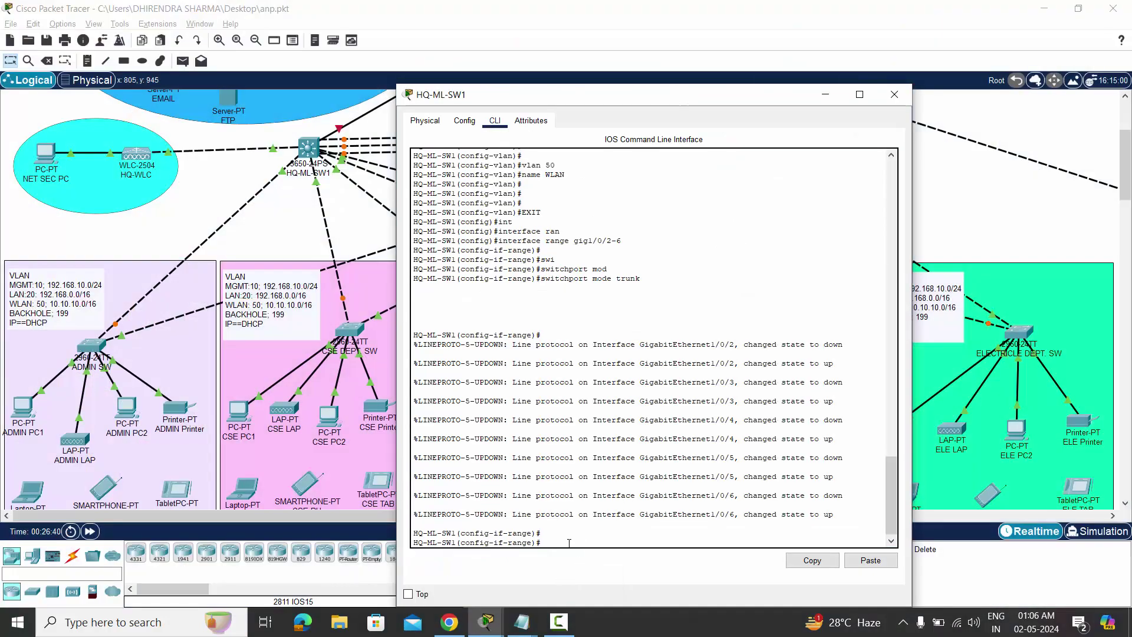
pyautogui.write('ex')
pyautogui.press('Return')
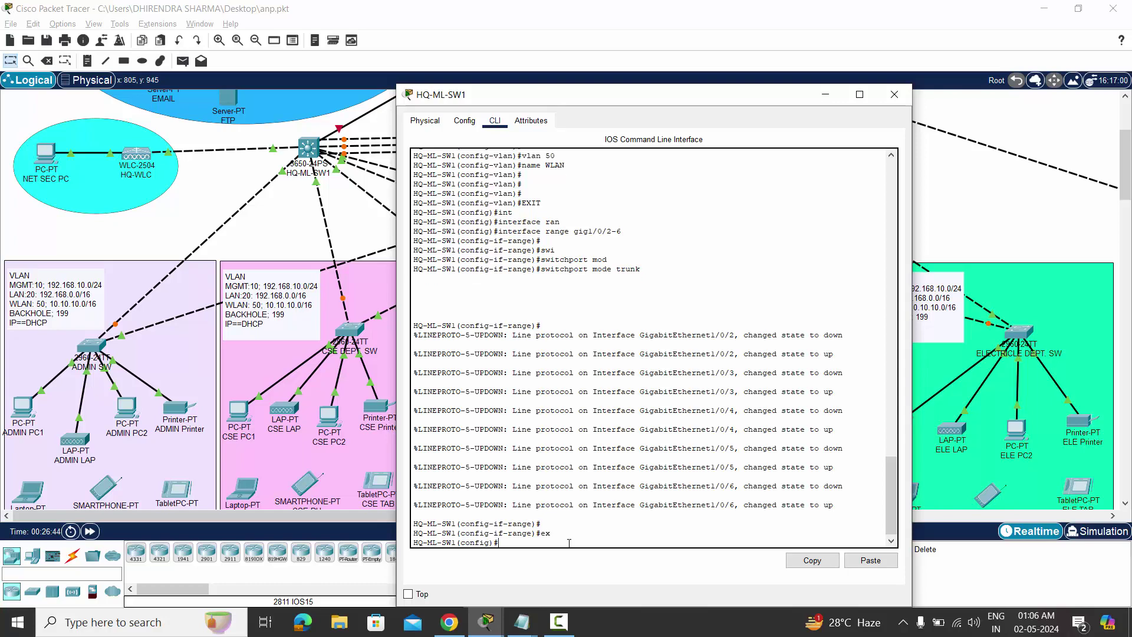
pyautogui.write('in')
pyautogui.write('g')
pyautogui.write('1/0/1/')
pyautogui.press('BackSpace')
pyautogui.write('0')
pyautogui.press('Return')
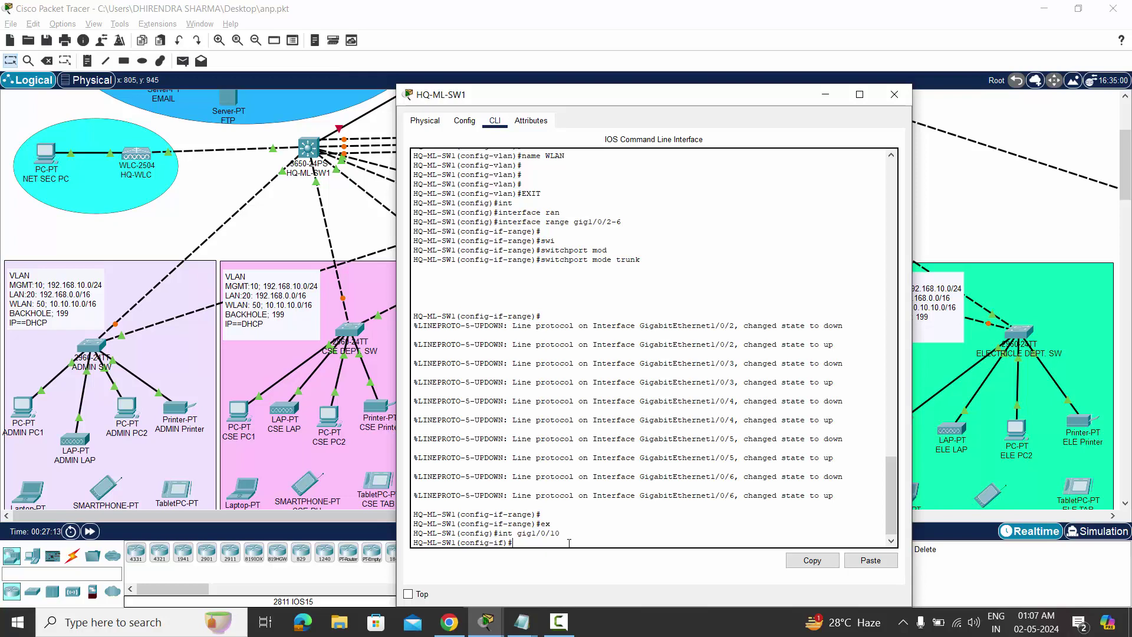
# Set the switchport mode of HQ-ML-SW1's interface gig1/0/10 to access.
pyautogui.write('swi')
pyautogui.press('Tab')
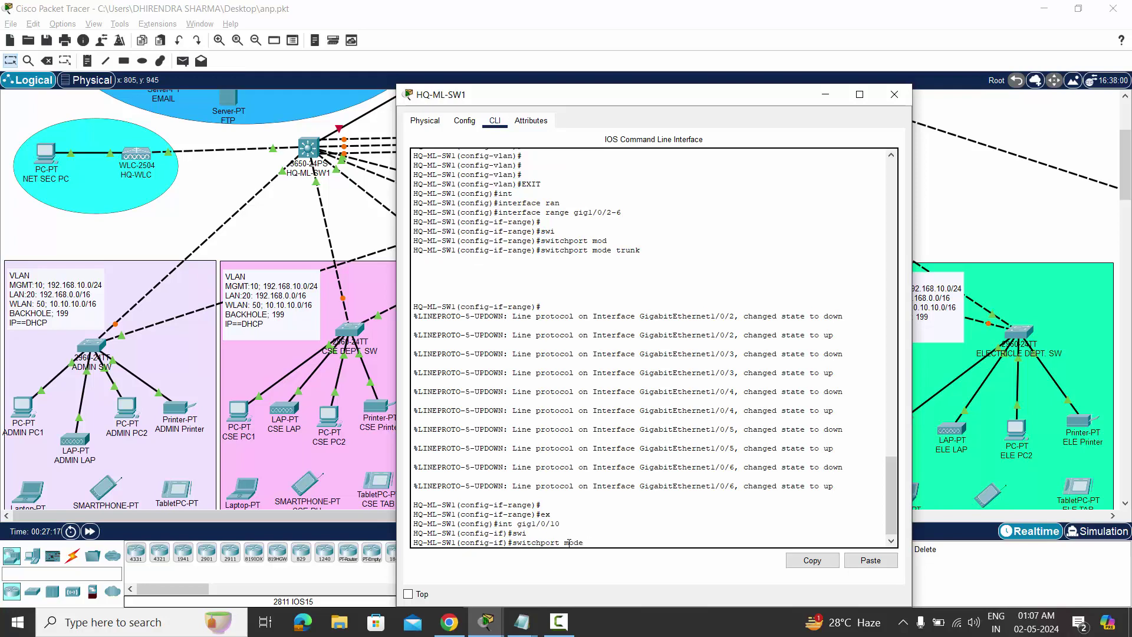
pyautogui.write('mode access')
pyautogui.press('Tab')
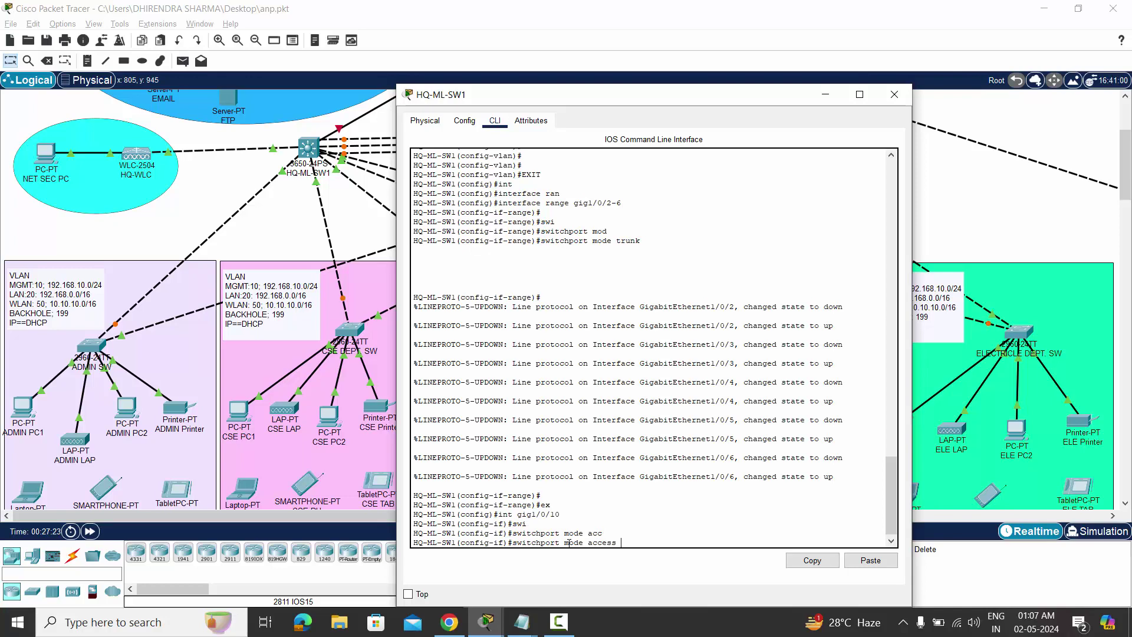
pyautogui.press('Return')
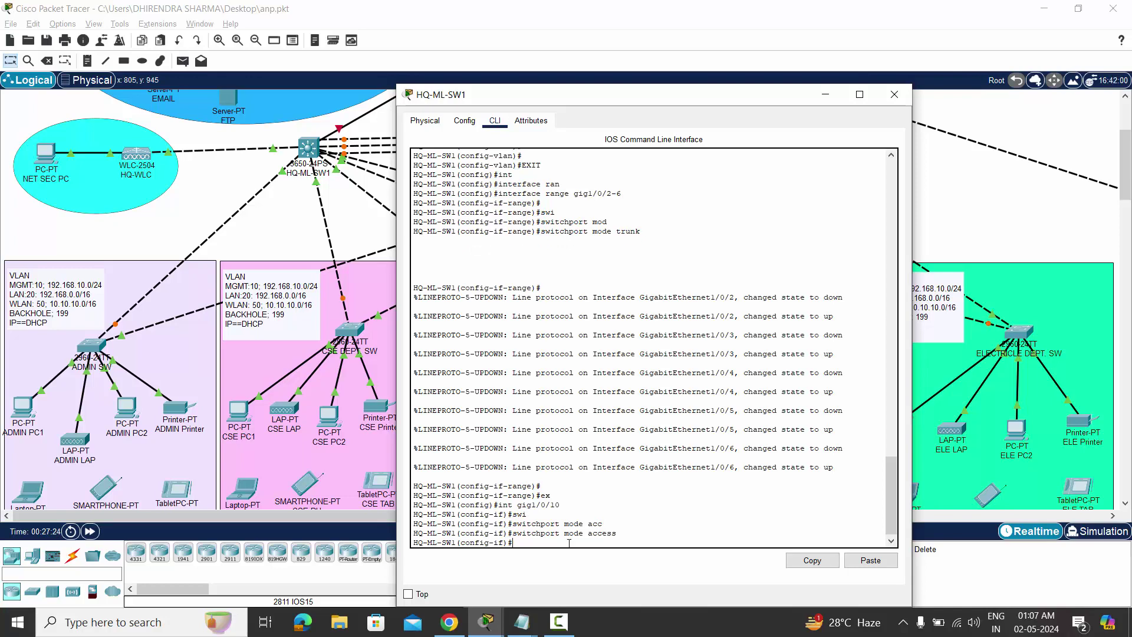
# Assign HQ-ML-SW1's interface gig1/0/10 to access VLAN 50.
pyautogui.write('swi')
pyautogui.press('Tab')
pyautogui.write('ac')
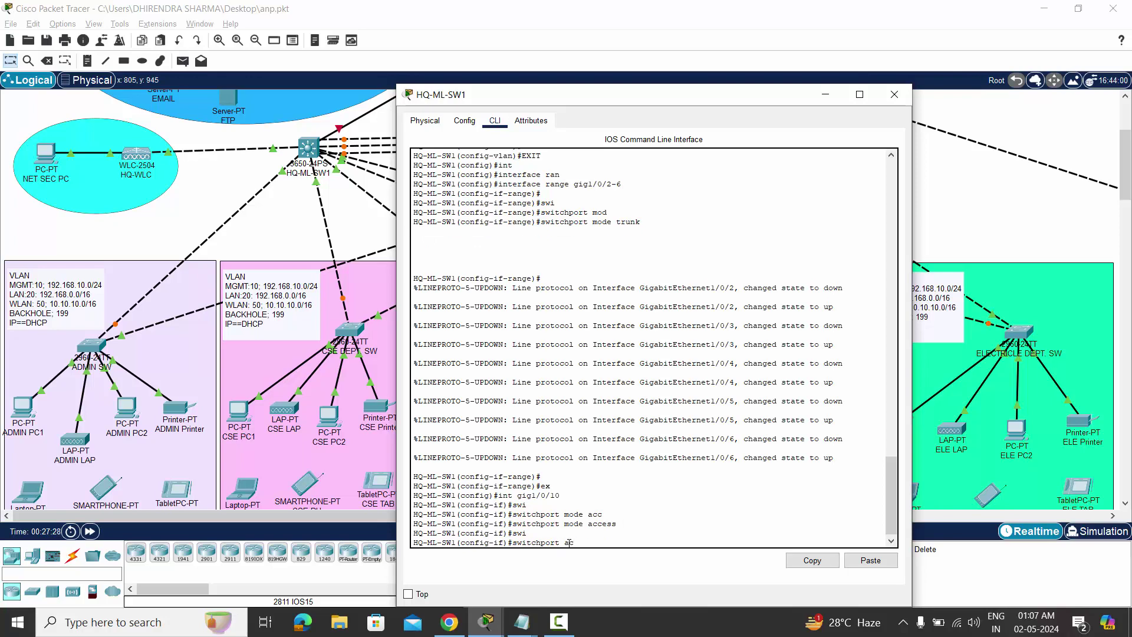
pyautogui.press('Tab')
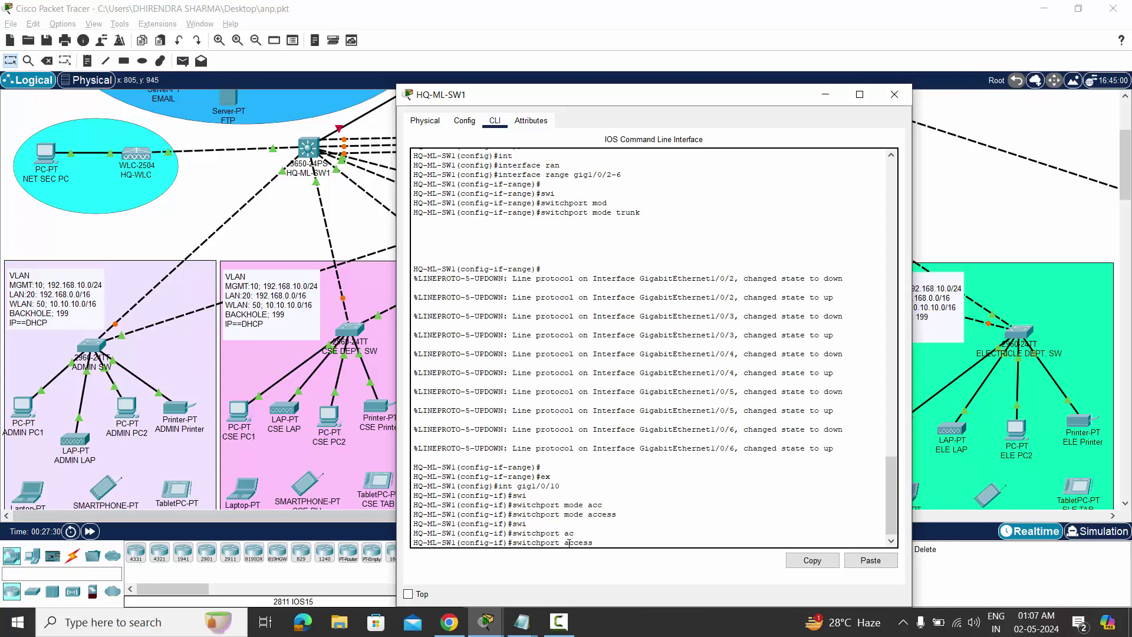
pyautogui.write('vlan 50')
pyautogui.press('Return')
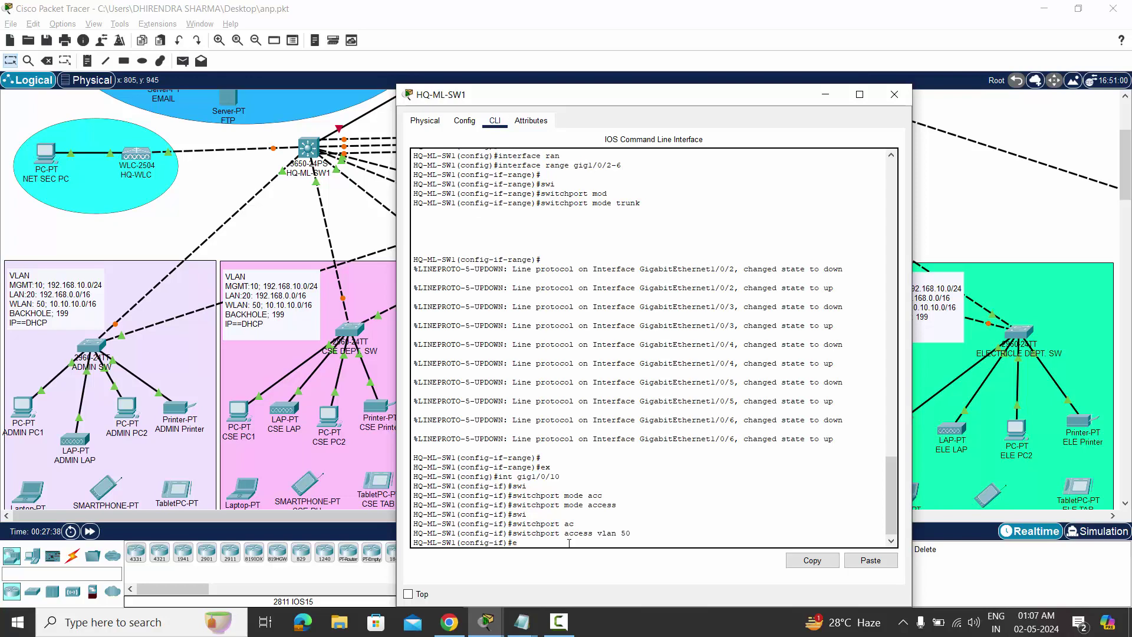
# Leave the gig1/0/10 interface configuration, save HQ-ML-SW1's configuration and review the commands entered on the switch.
pyautogui.write('ex')
pyautogui.press('Return')
pyautogui.write('do')
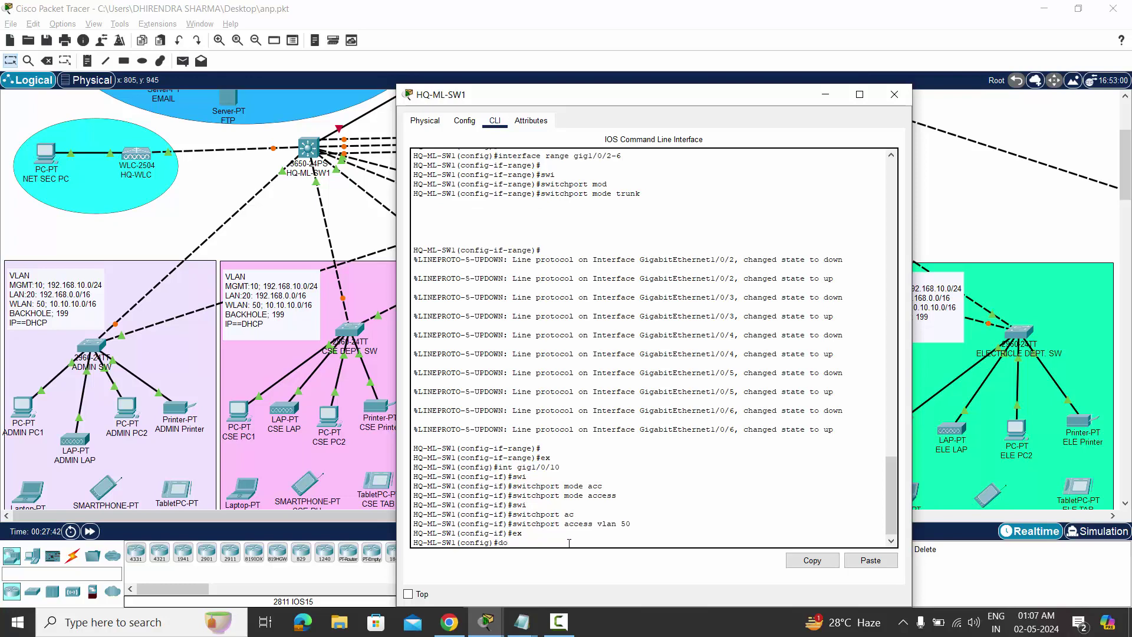
pyautogui.write(' wr')
pyautogui.press('Return')
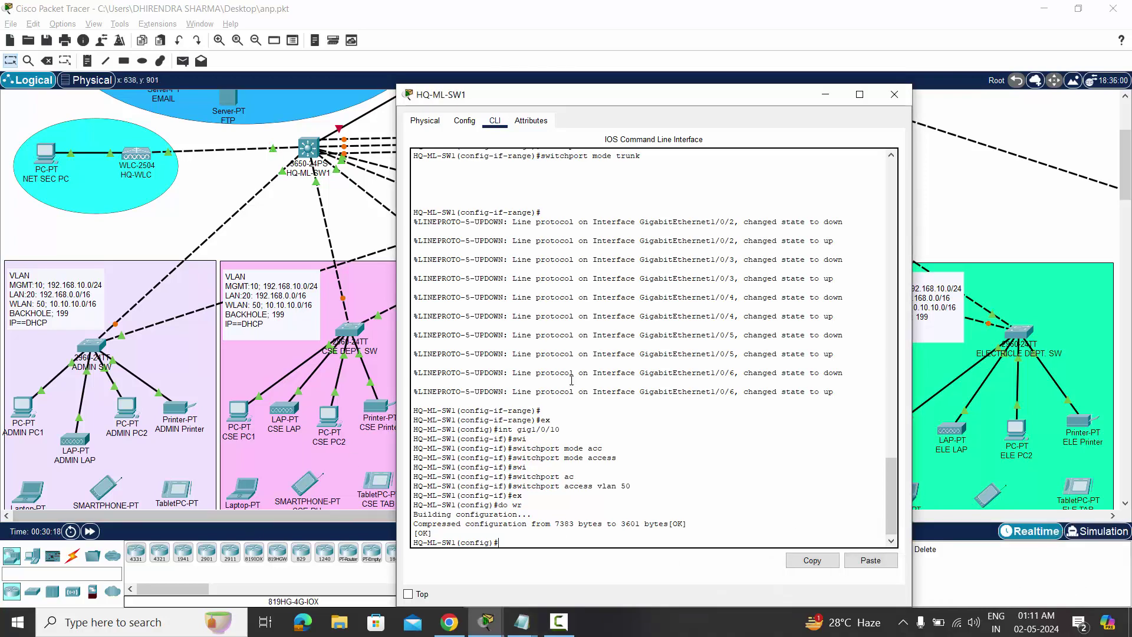
pyautogui.scroll(15, 671, 297)
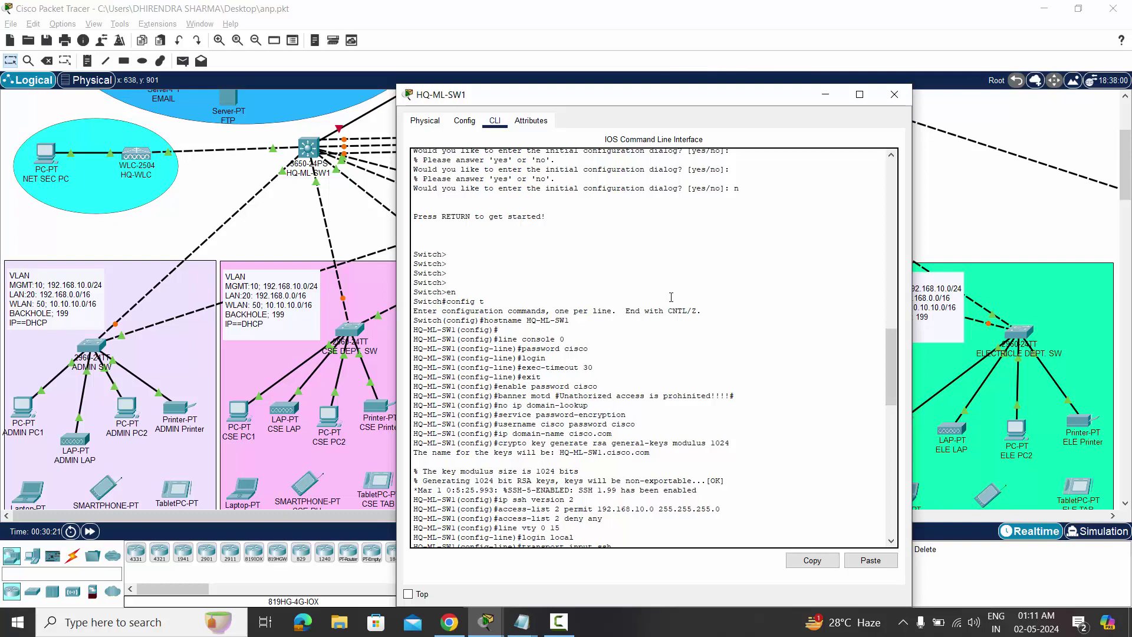
pyautogui.scroll(-12, 671, 297)
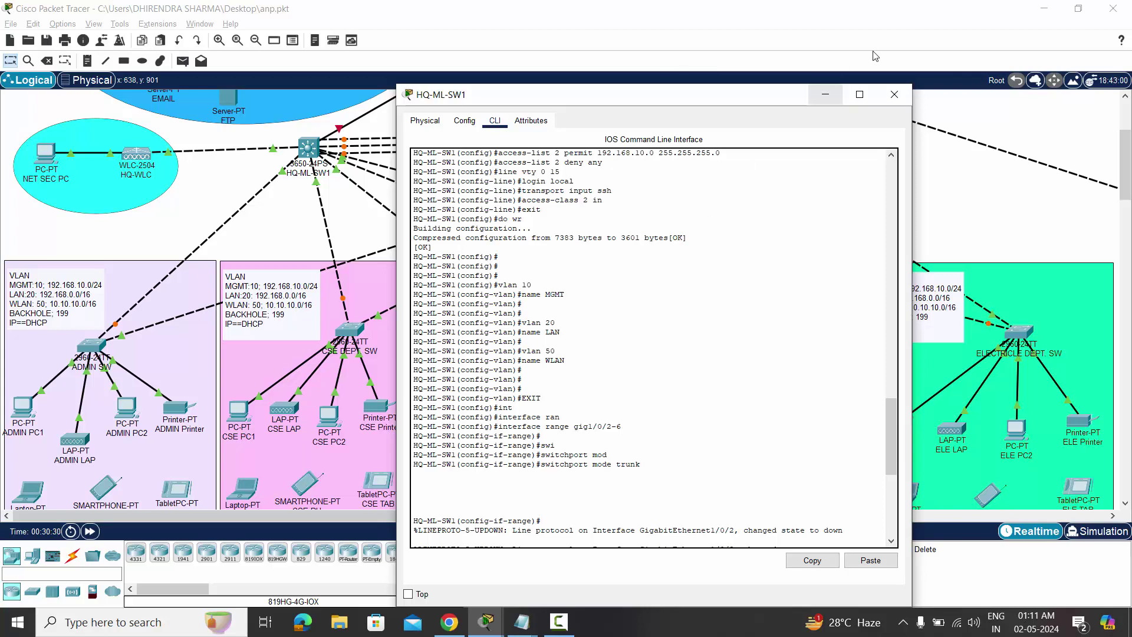
pyautogui.click(893, 94)
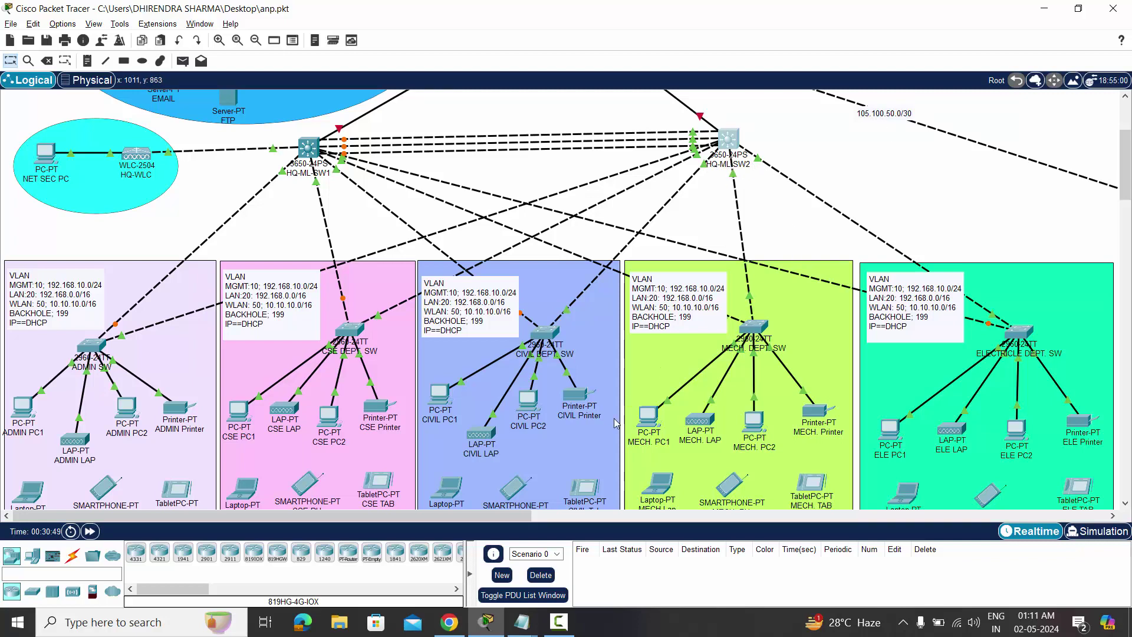
# Open the command line of HQ-ML-SW2, create VLAN 10 and name it MGMT.
pyautogui.click(731, 142)
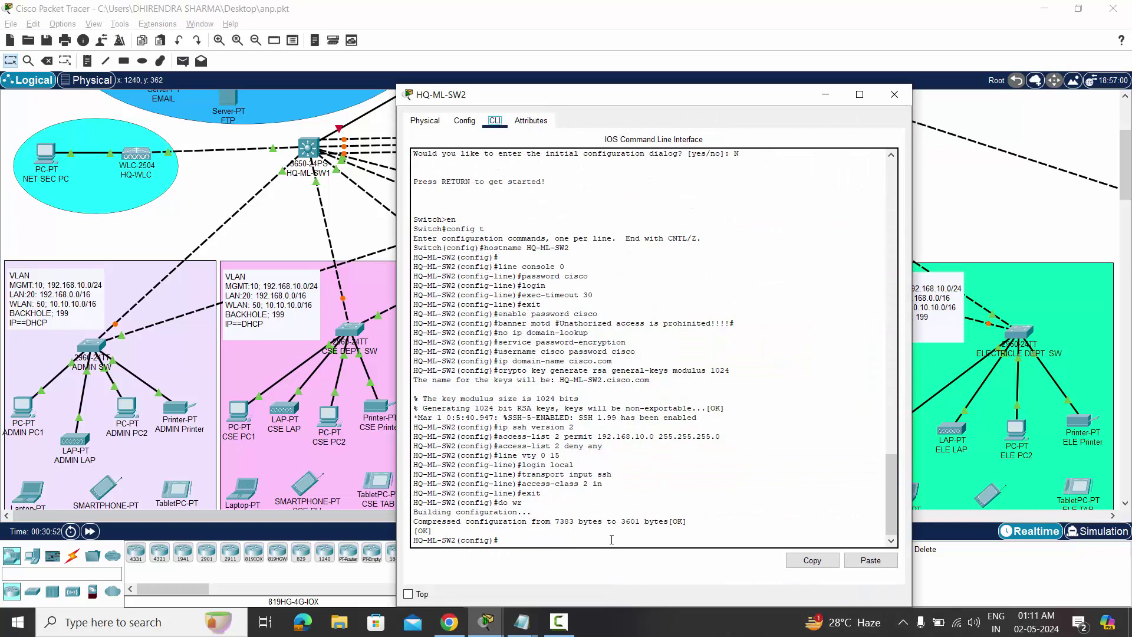
pyautogui.click(611, 539)
pyautogui.press('Return')
pyautogui.press('Return')
pyautogui.press('Return')
pyautogui.press('Return')
pyautogui.press('Return')
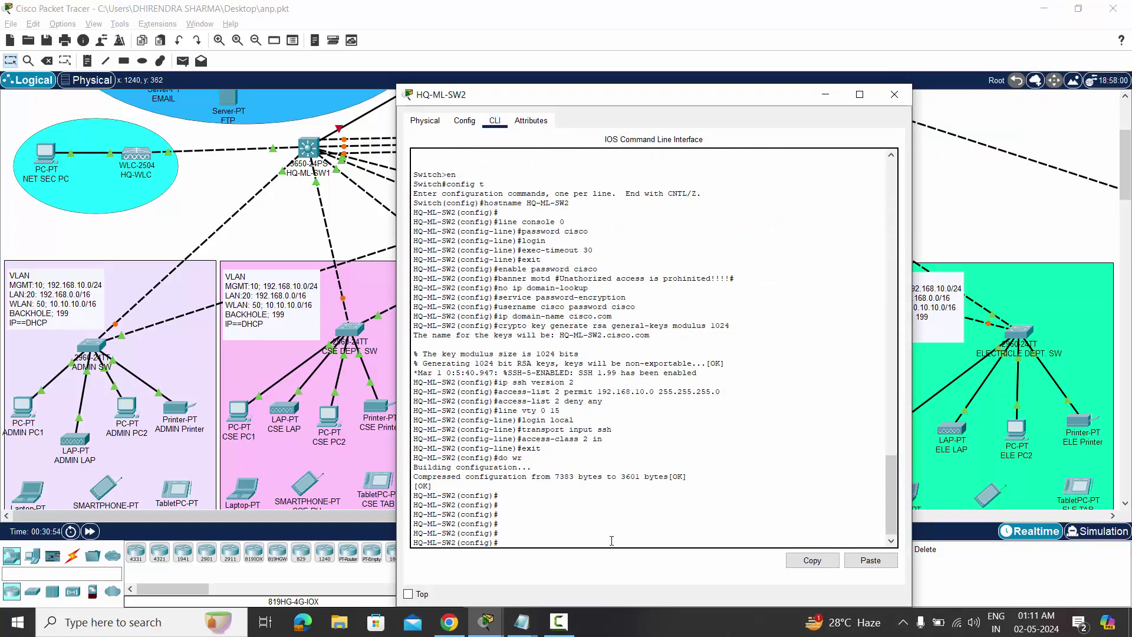
pyautogui.press('Return')
pyautogui.press('Return')
pyautogui.press('Return')
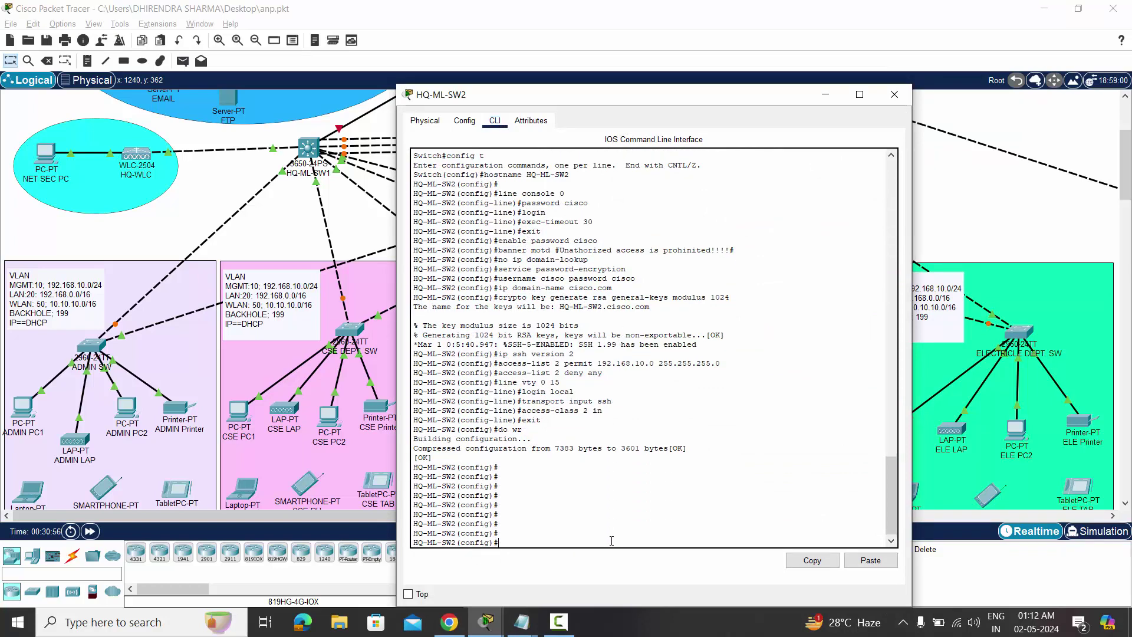
pyautogui.write('vlan 10')
pyautogui.press('Return')
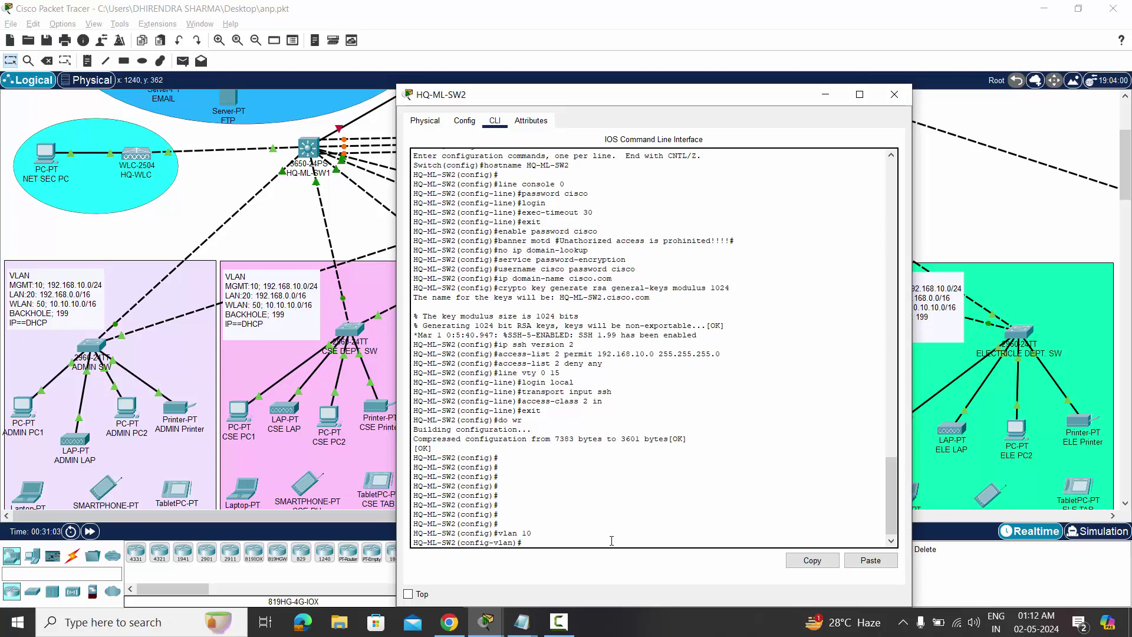
pyautogui.write('name')
pyautogui.write(' MGMY')
pyautogui.write('T')
pyautogui.press('Return')
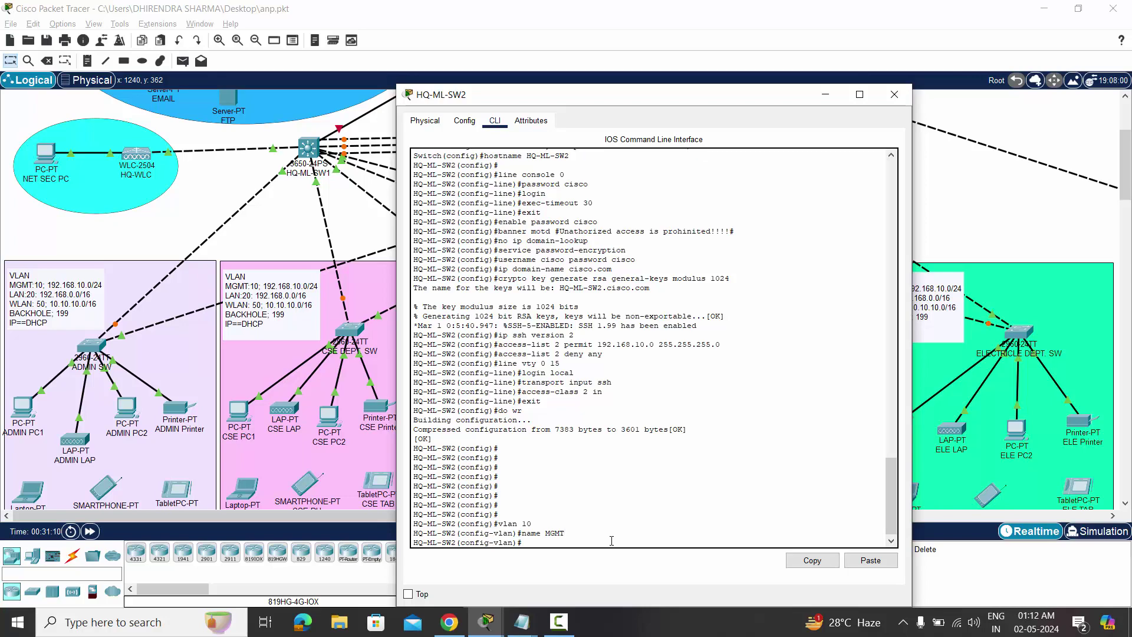
# Create VLAN 20 on HQ-ML-SW2 and name it LAN.
pyautogui.press('Return')
pyautogui.write('VLA')
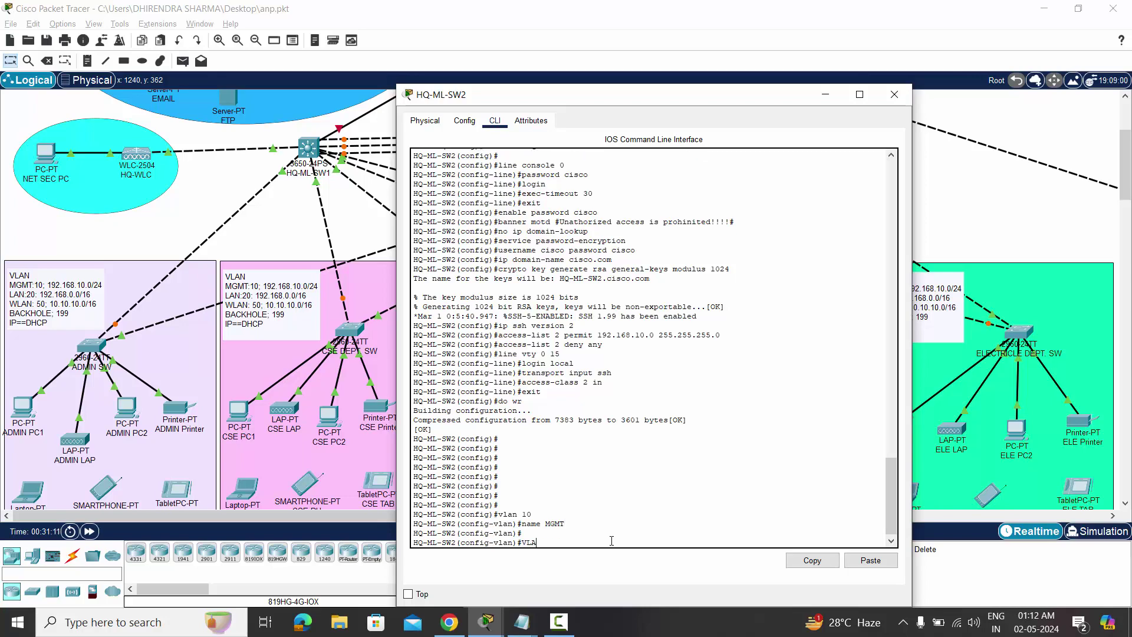
pyautogui.write('N 20')
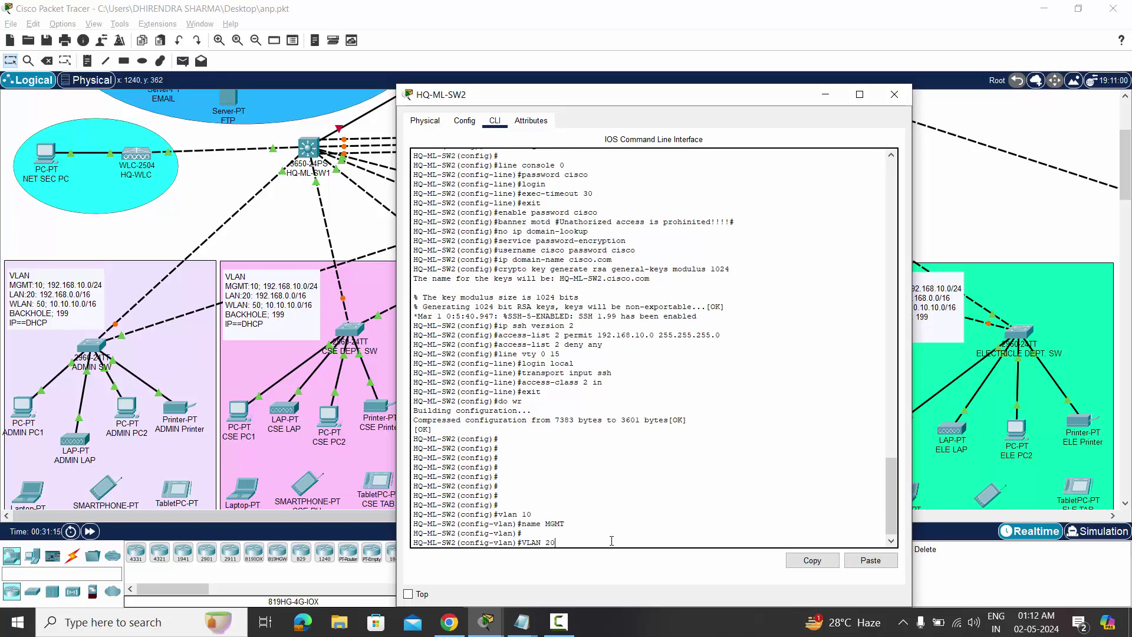
pyautogui.press('Return')
pyautogui.write('NA')
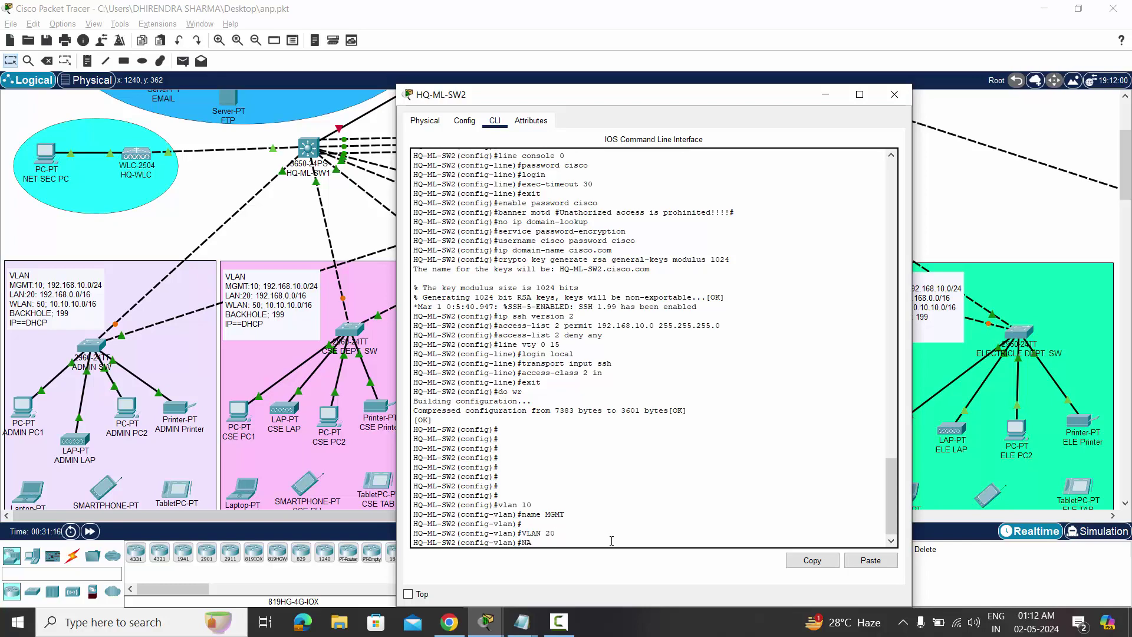
pyautogui.write('ME L')
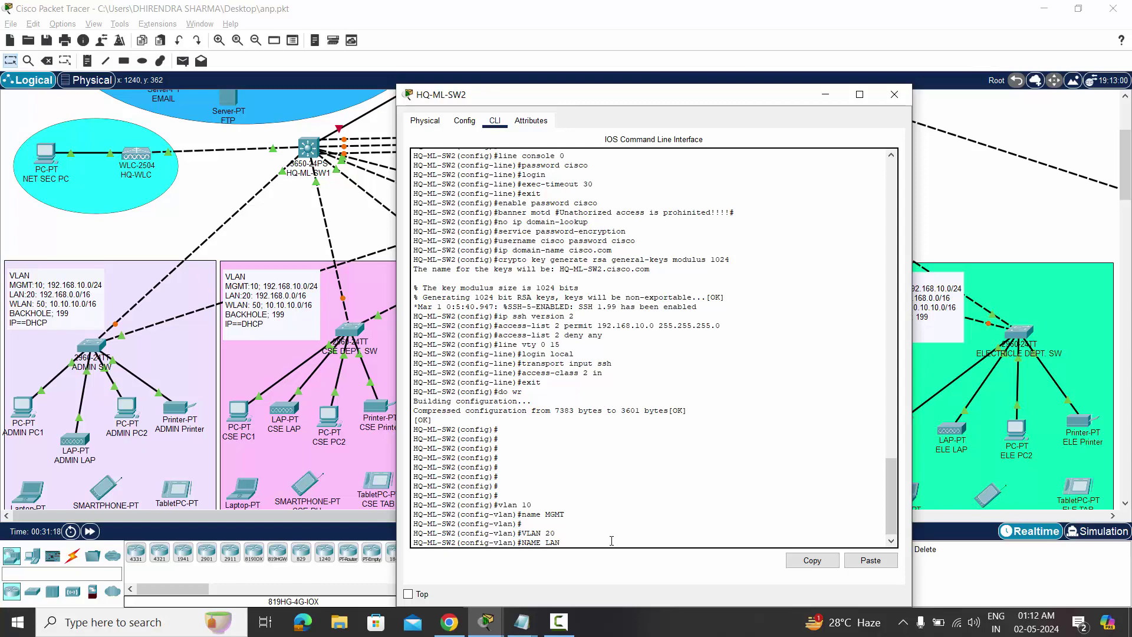
pyautogui.write('AN')
pyautogui.press('Return')
pyautogui.press('Return')
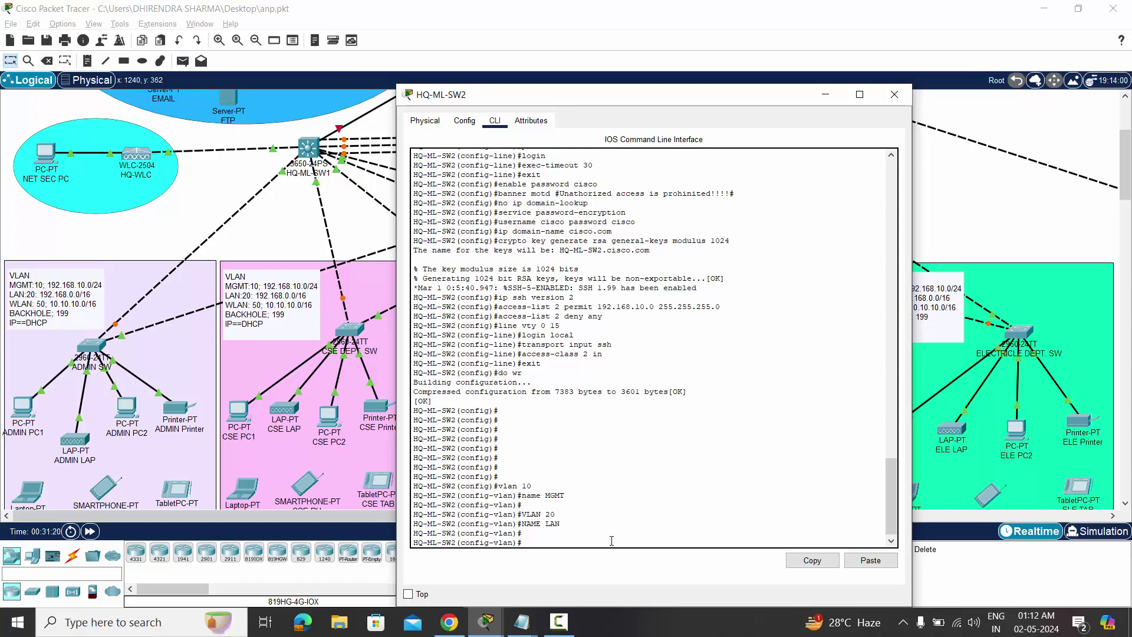
# Create VLAN 50 on HQ-ML-SW2 and name it WLAN.
pyautogui.write('VLAN 50')
pyautogui.press('Return')
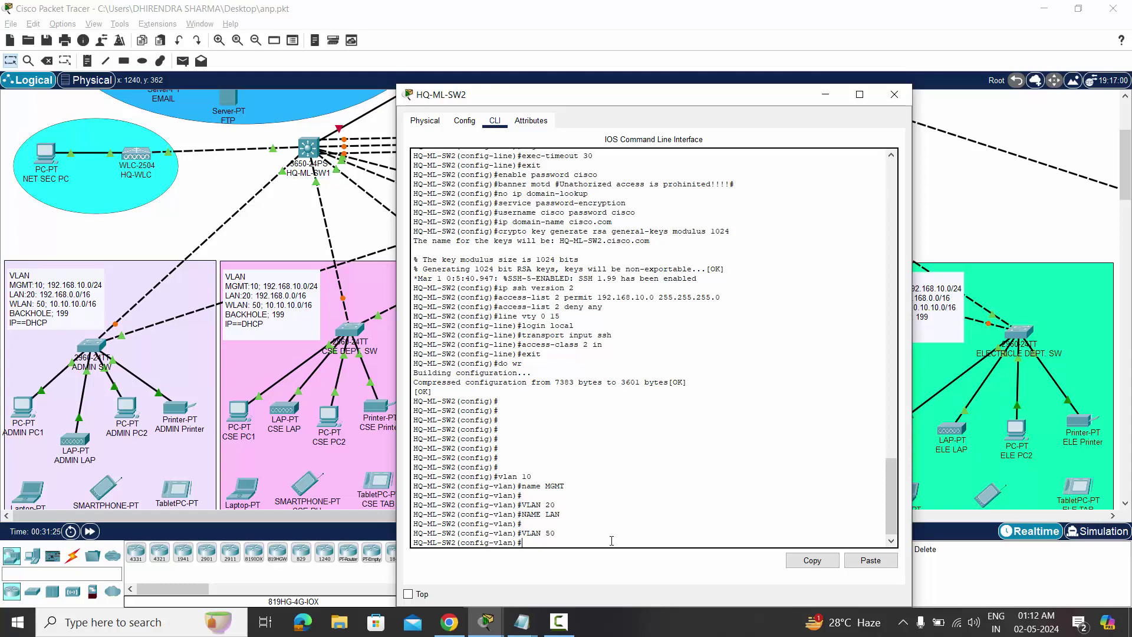
pyautogui.write('NA')
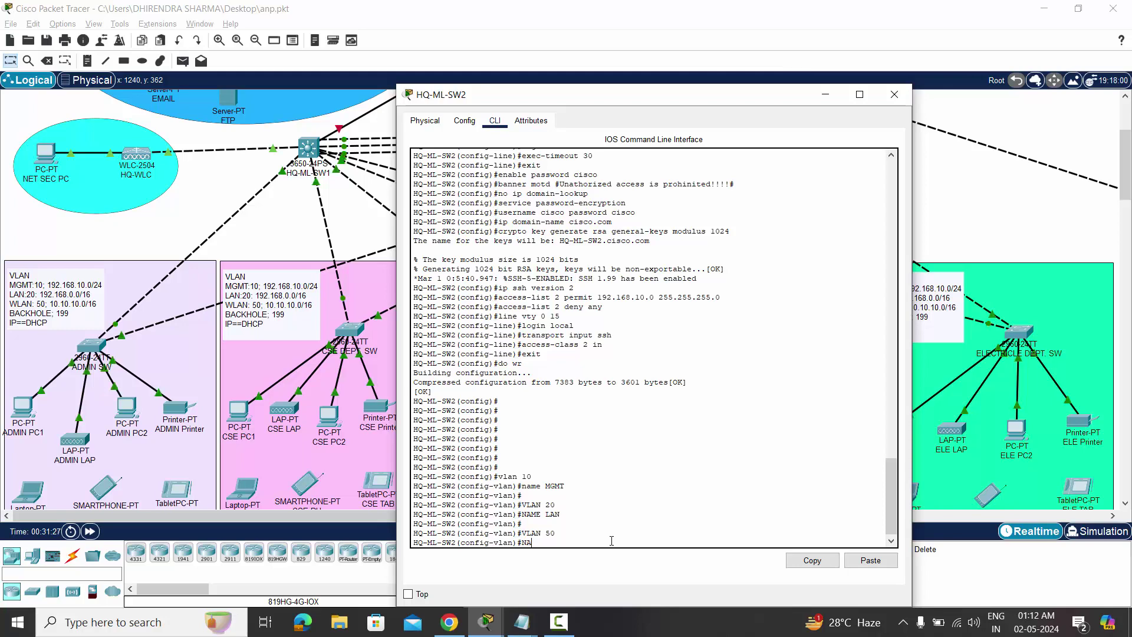
pyautogui.write('ME WLAN')
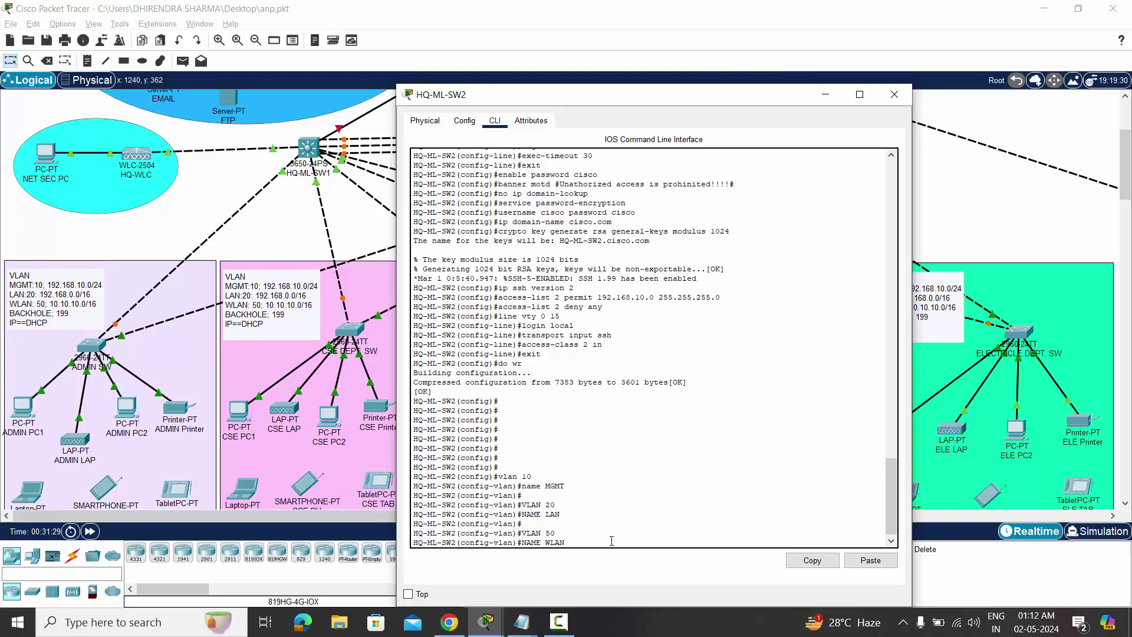
pyautogui.press('Return')
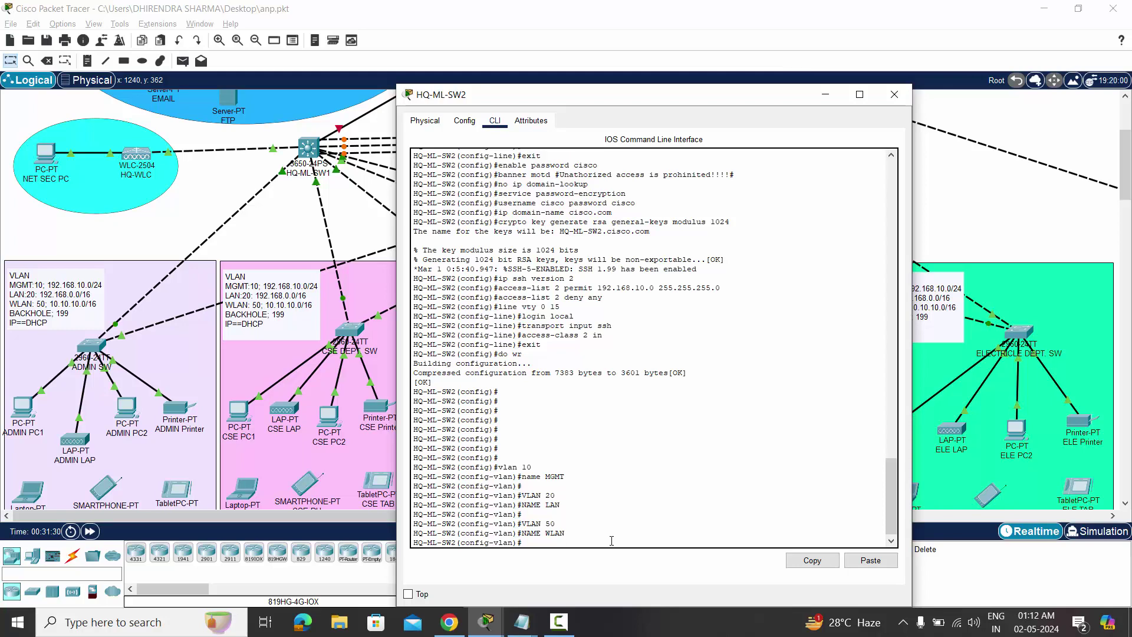
# Leave HQ-ML-SW2's VLAN configuration and enter the interface range gig1/0/2-6.
pyautogui.write('EX')
pyautogui.press('Return')
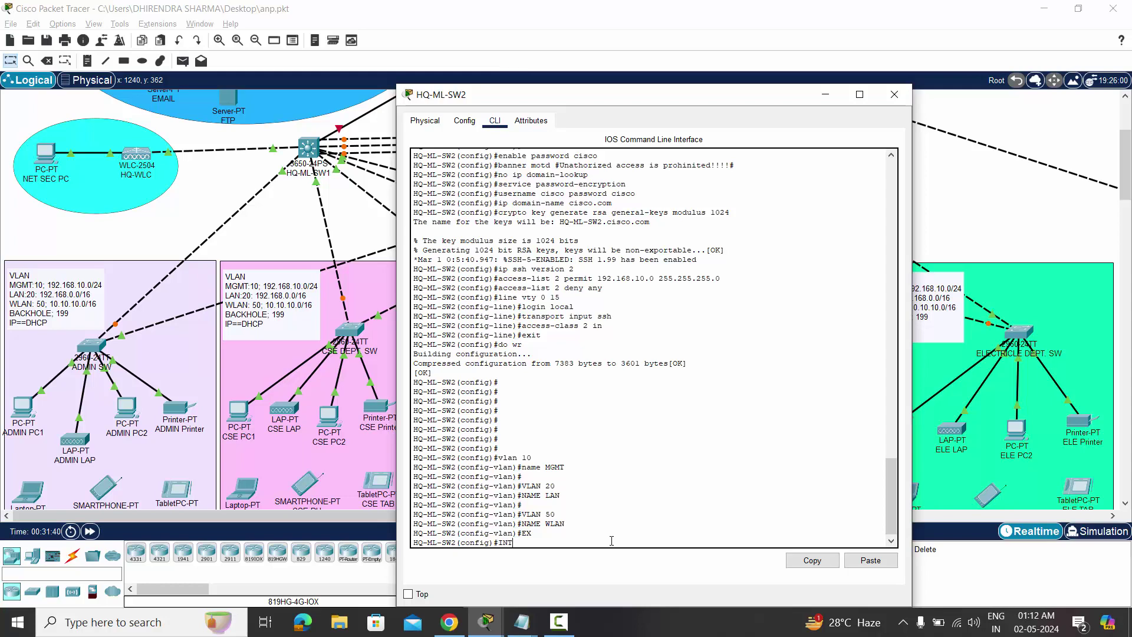
pyautogui.press('Tab')
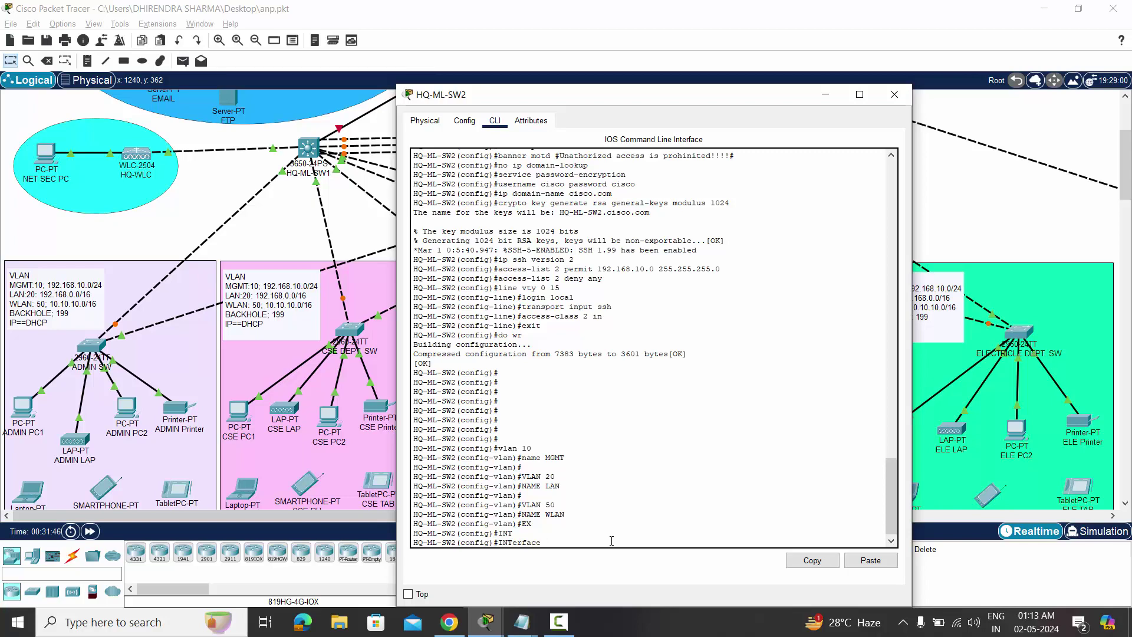
pyautogui.write('ran')
pyautogui.press('Tab')
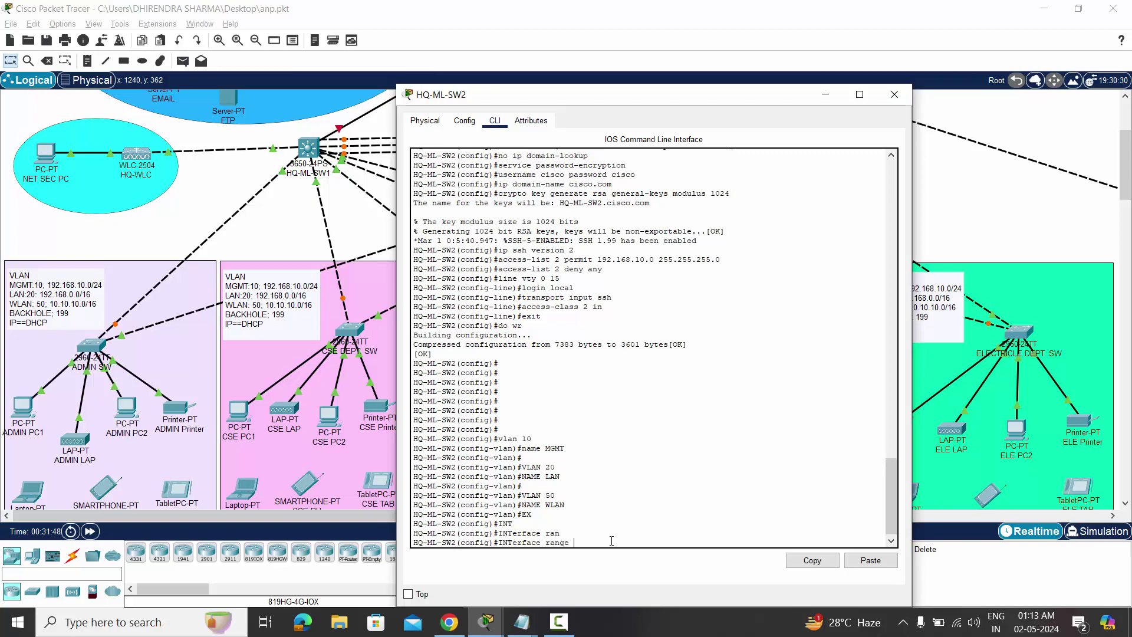
pyautogui.write('gig1/0/2-6')
pyautogui.press('Return')
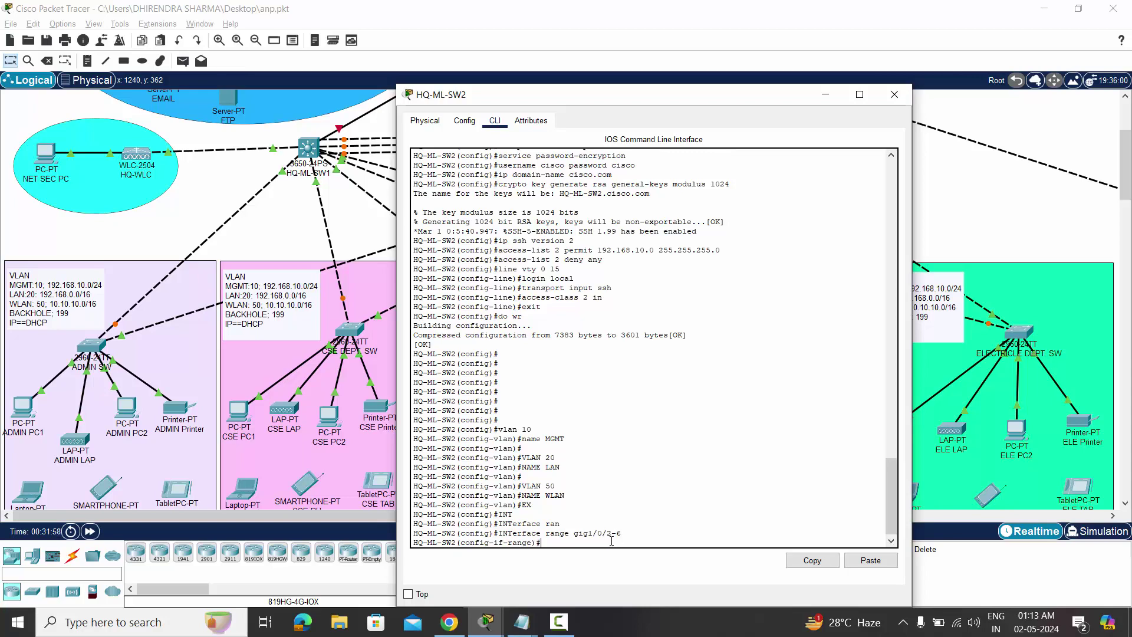
# Set the interface range gig1/0/2-6 on HQ-ML-SW2 to trunk mode with switchport mode trunk.
pyautogui.write('swi')
pyautogui.press('Tab')
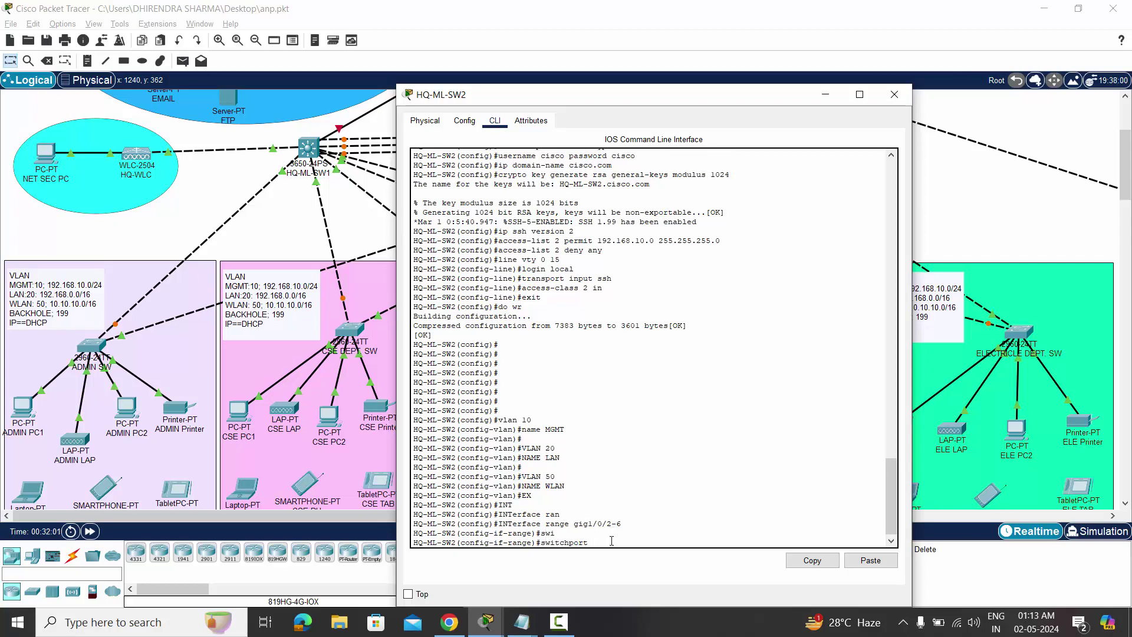
pyautogui.write('mo')
pyautogui.press('Tab')
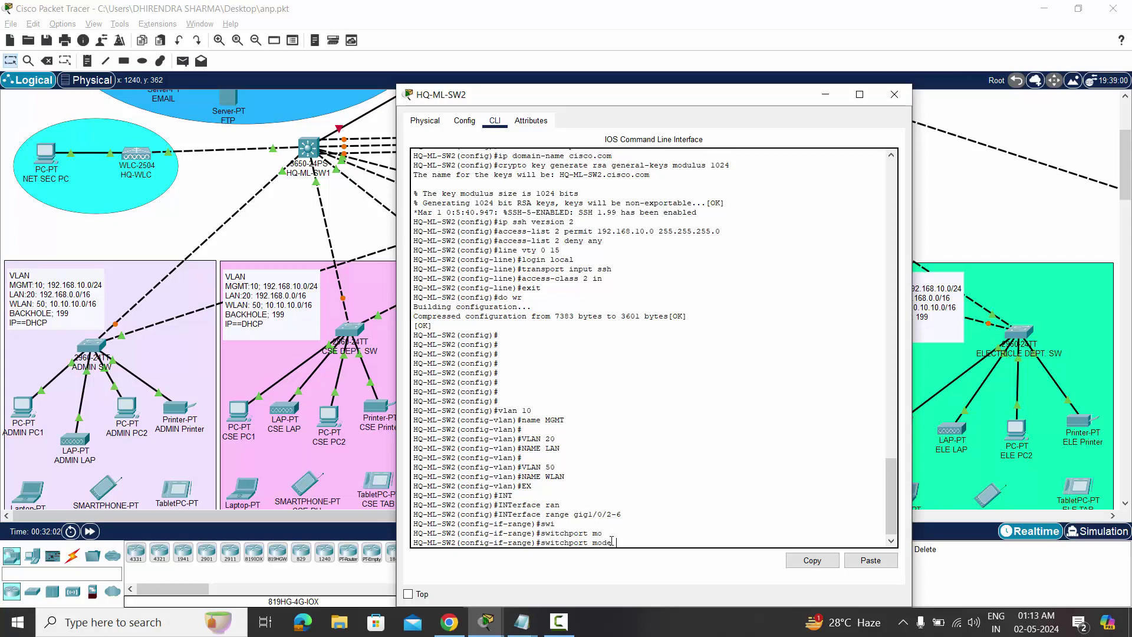
pyautogui.write('tru')
pyautogui.press('Tab')
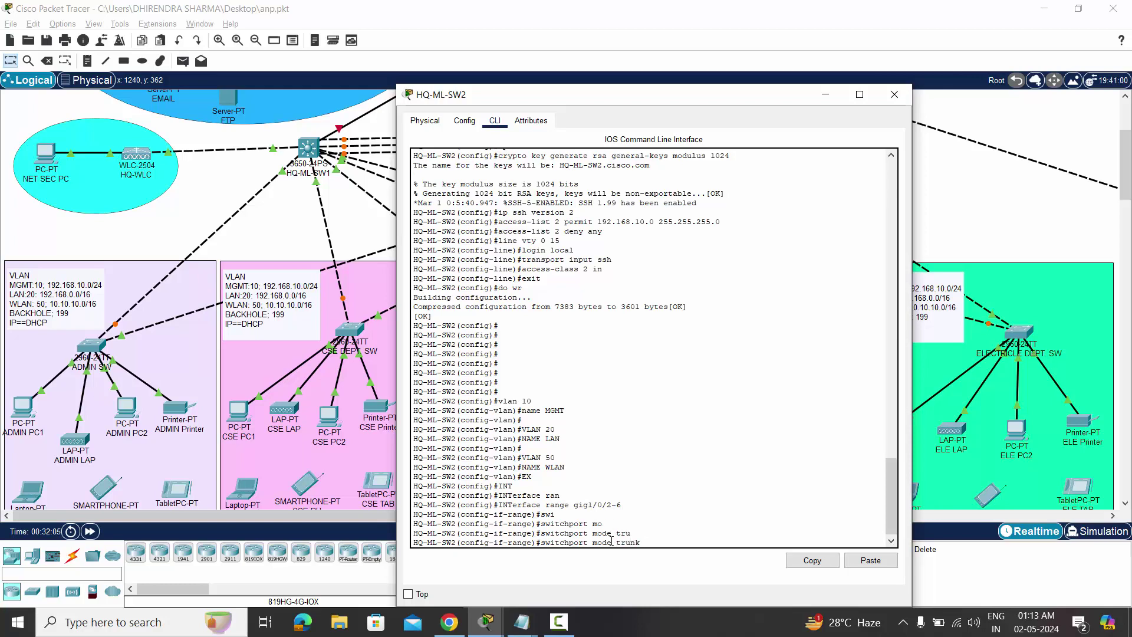
pyautogui.press('Return')
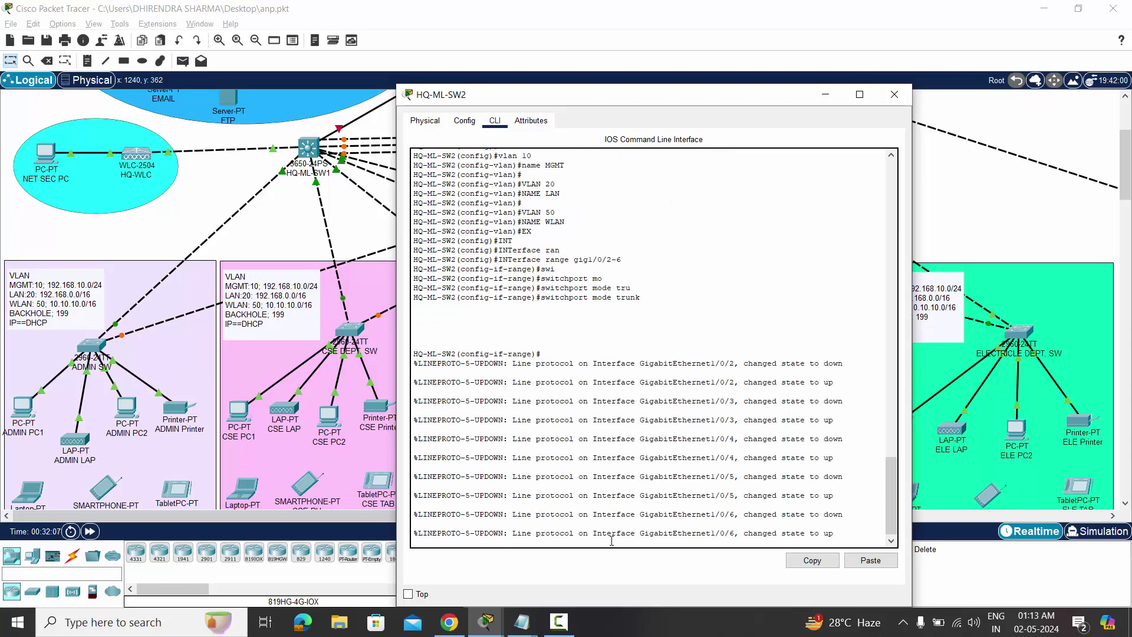
# Leave the interface range, save HQ-ML-SW2's configuration with do wr and put its window away.
pyautogui.press('Return')
pyautogui.press('Return')
pyautogui.write('e)#e')
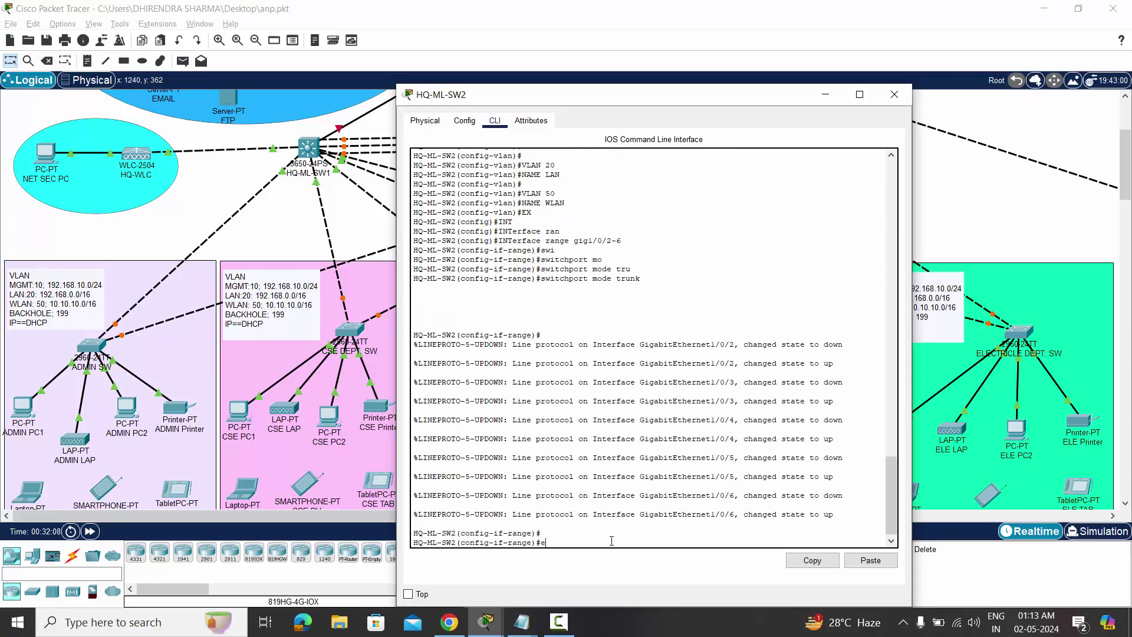
pyautogui.write('x')
pyautogui.press('Return')
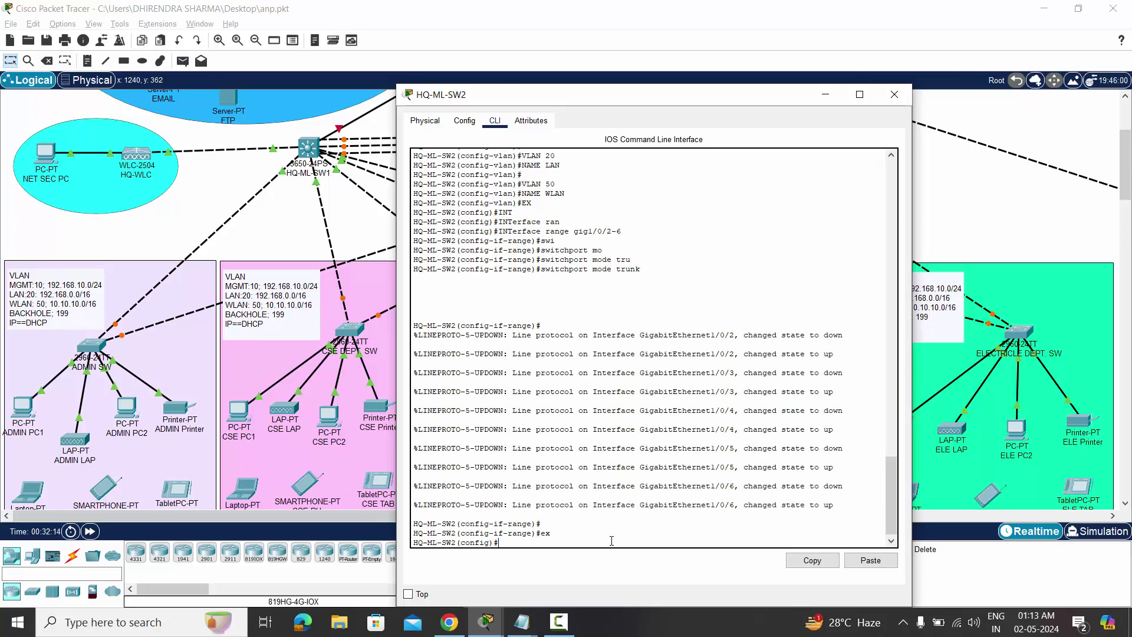
pyautogui.write('do wr')
pyautogui.press('Return')
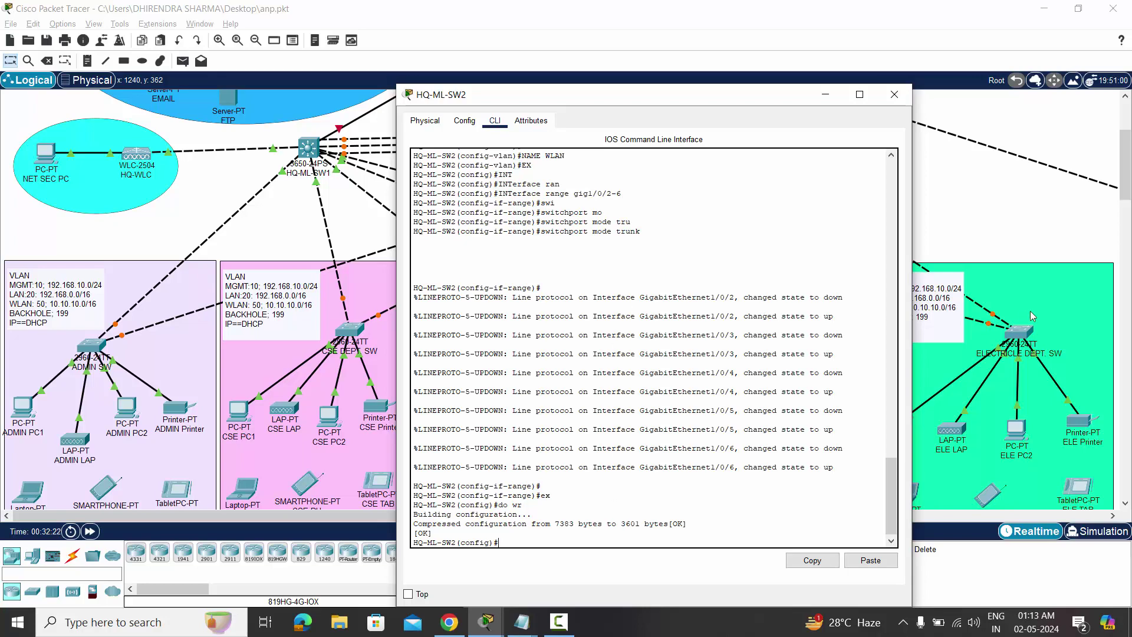
pyautogui.click(822, 97)
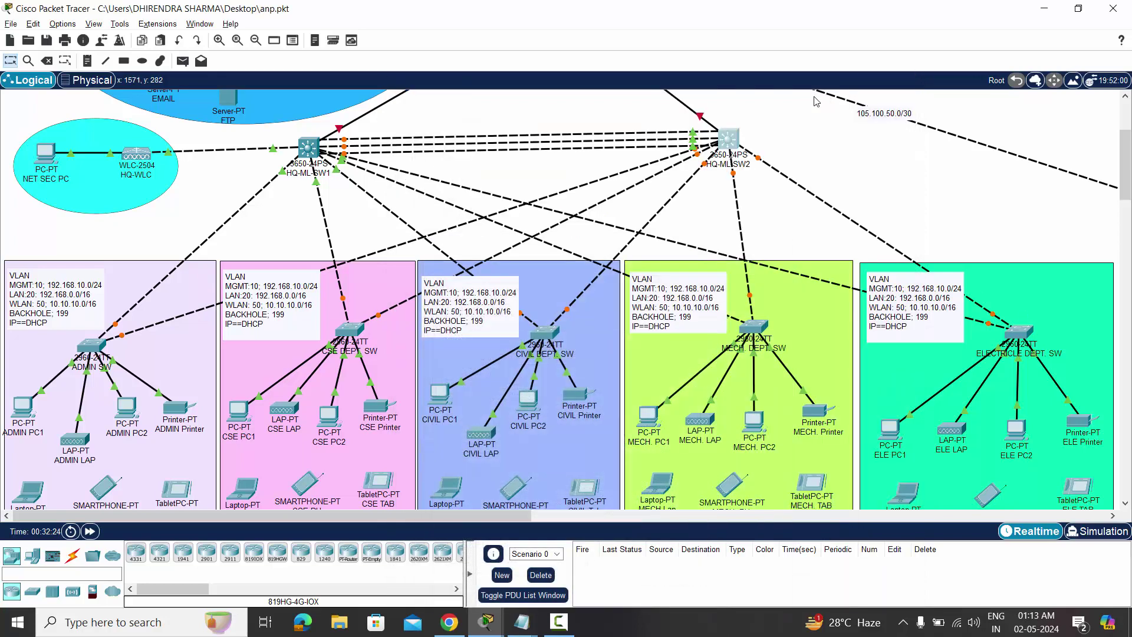